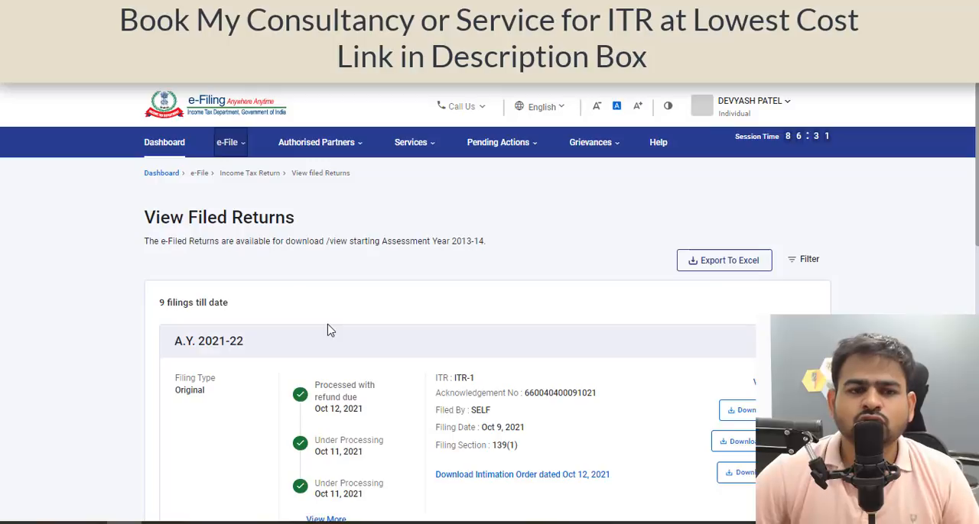
Start filing an income tax return for assessment year 2022-23 (Current A.Y.) in Online mode.
click(230, 148)
mouse_move(258, 181)
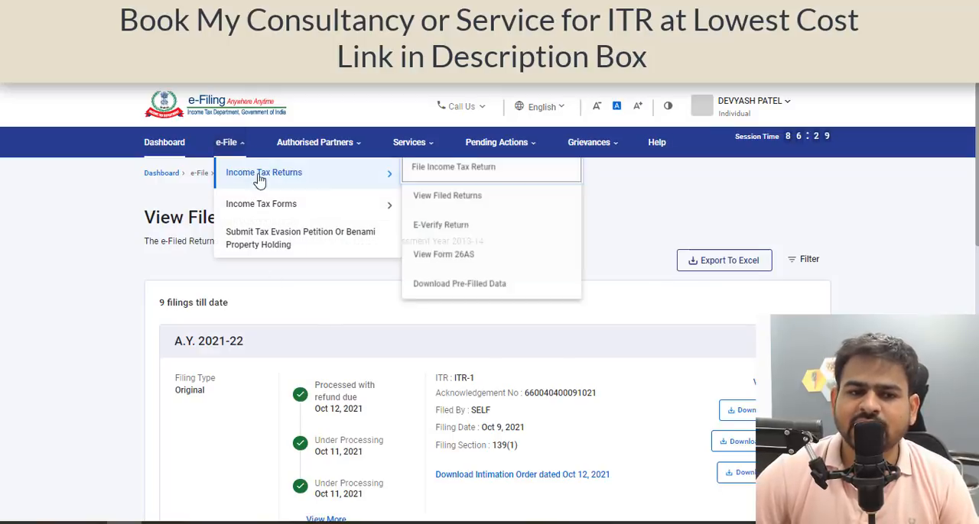
click(451, 181)
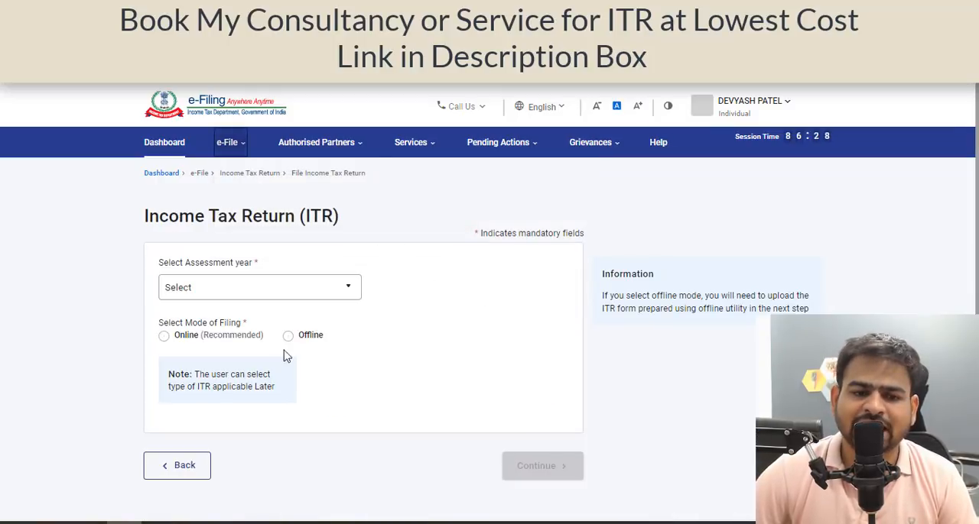
click(271, 295)
click(225, 345)
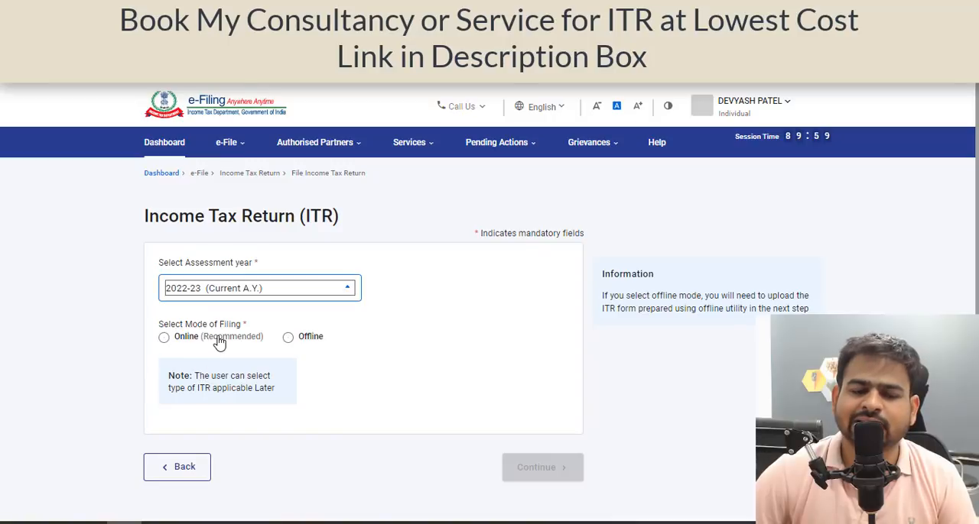
click(215, 337)
click(566, 477)
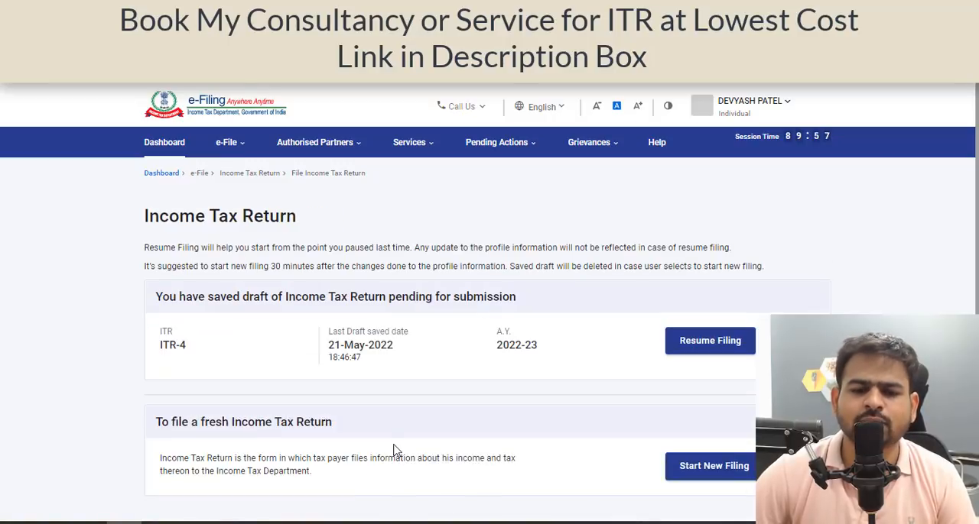
Start a new filing with the Individual status and look through the available ITR forms.
click(734, 476)
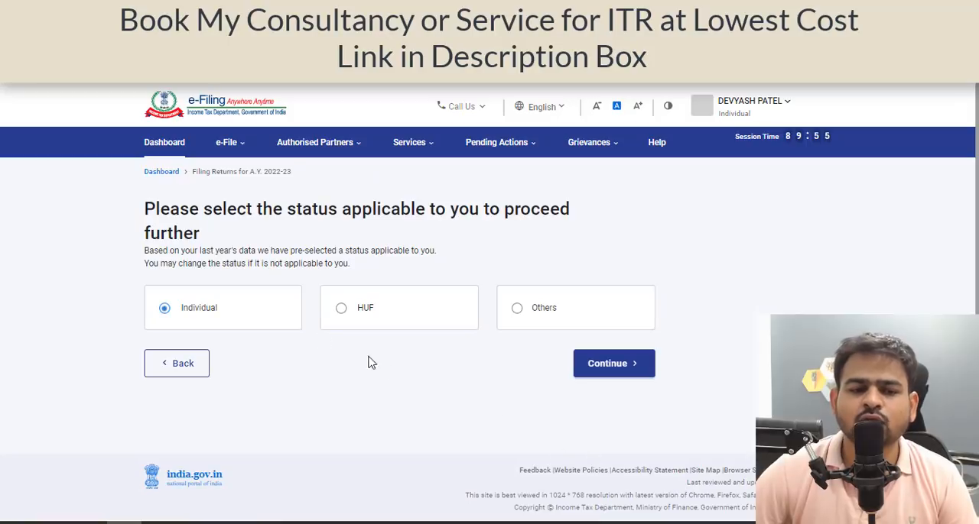
click(640, 367)
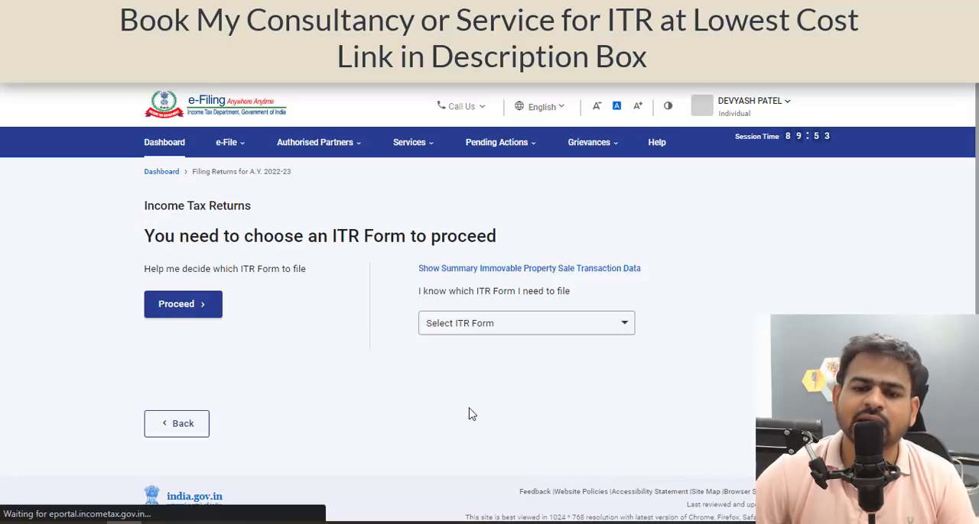
scroll(475, 375, down, 1)
click(494, 297)
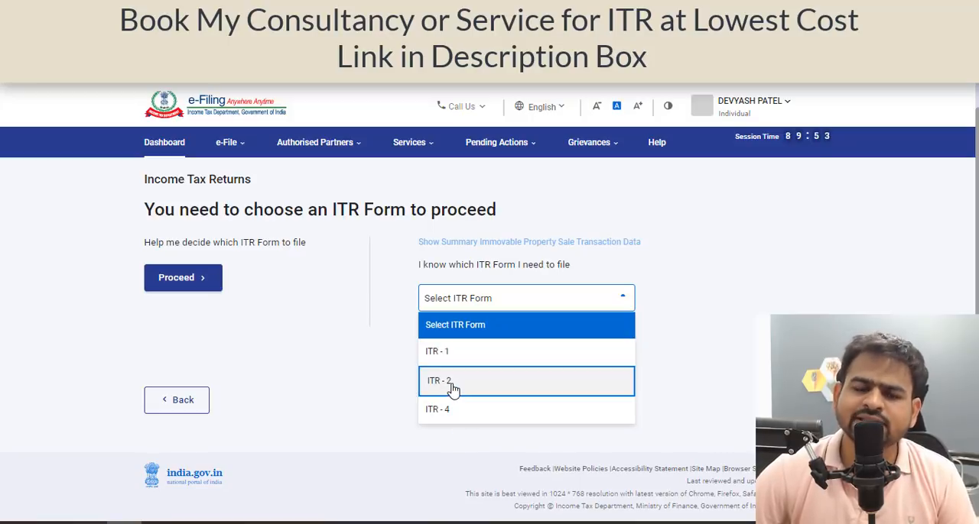
click(309, 437)
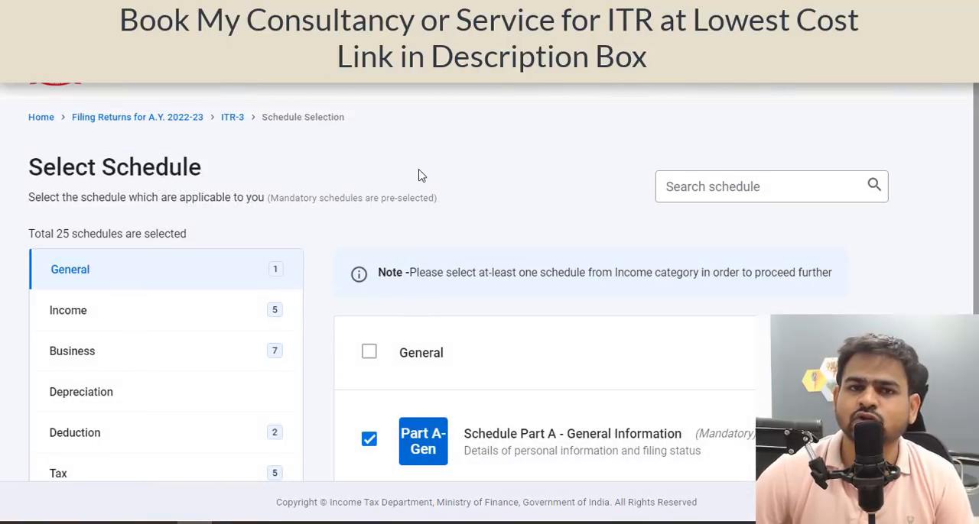
Review the preselected General and Income schedules in the ITR-3 schedule selection, including salary, capital gains and 112A.
scroll(419, 176, down, 2)
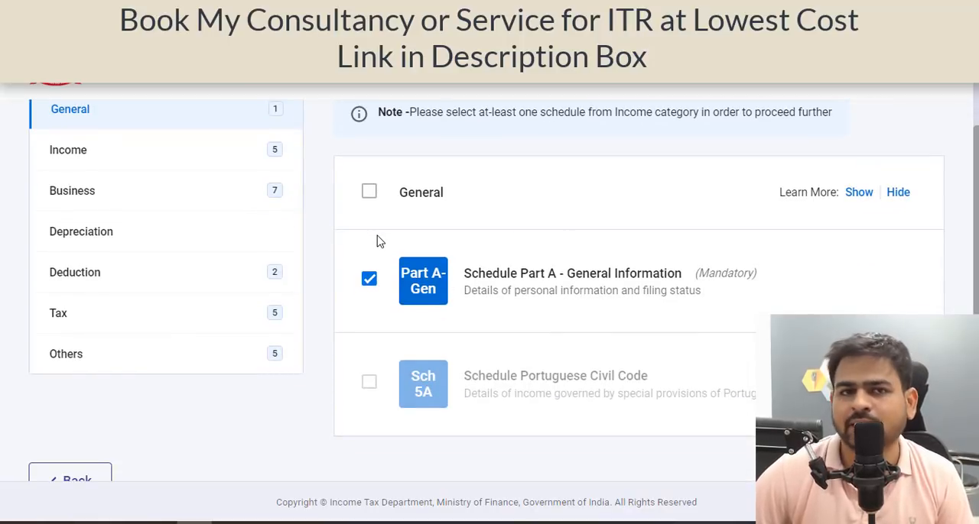
scroll(376, 242, up, 2)
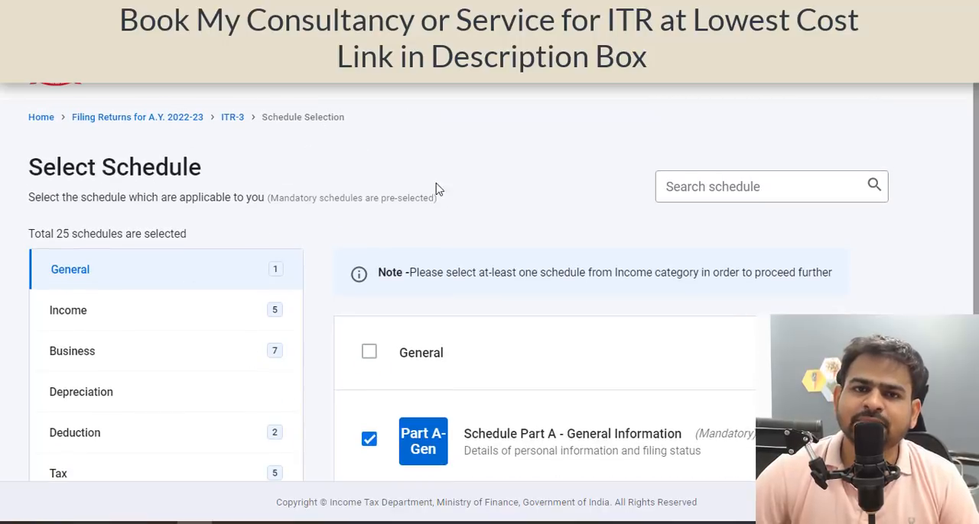
scroll(311, 299, down, 2)
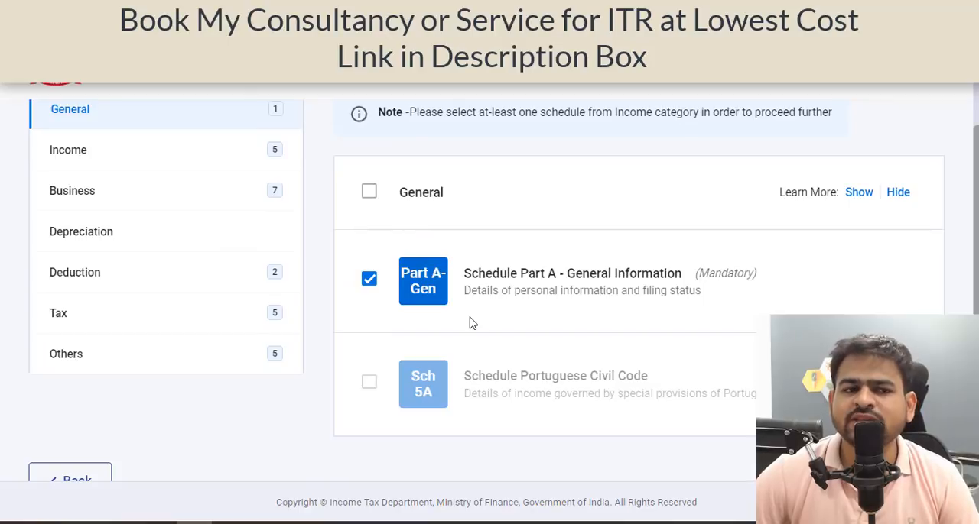
scroll(473, 323, up, 1)
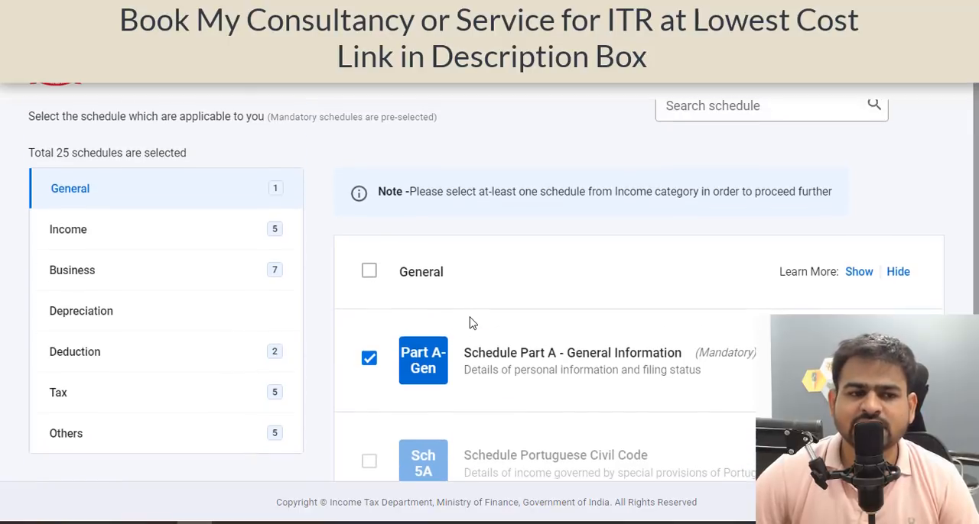
click(69, 239)
scroll(549, 289, down, 2)
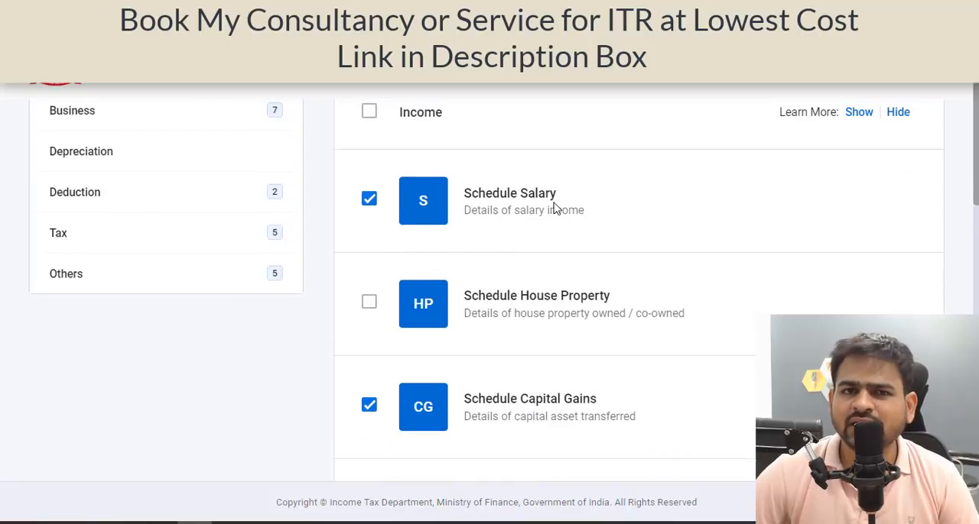
scroll(386, 211, down, 2)
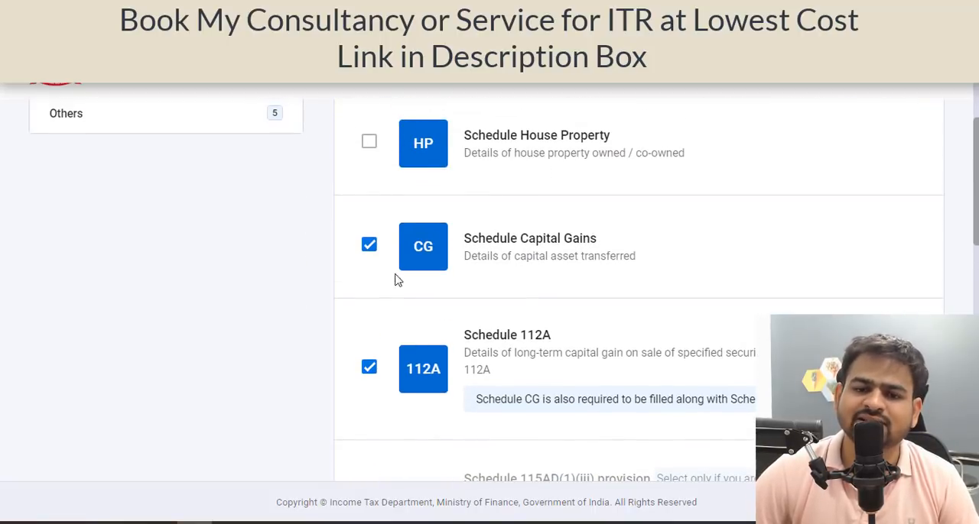
scroll(494, 334, down, 5)
scroll(495, 334, down, 6)
scroll(495, 334, up, 18)
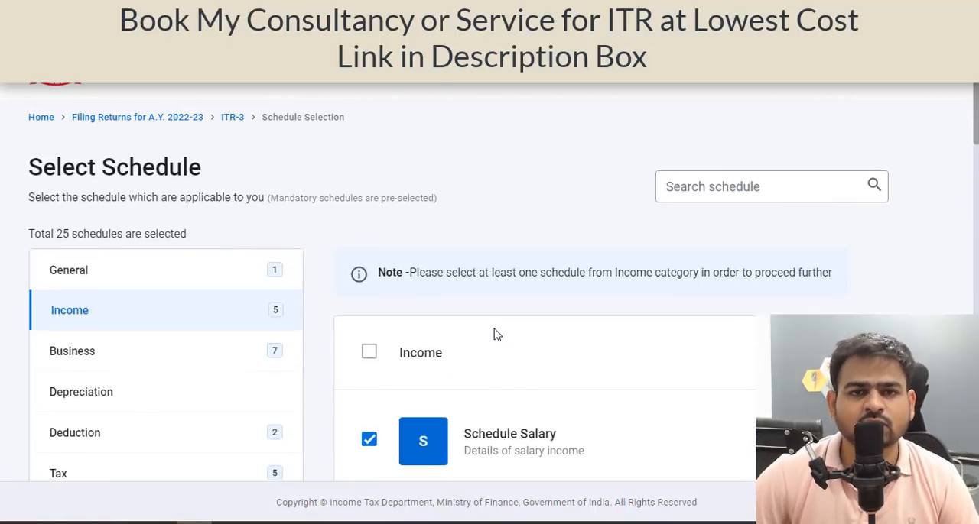
Review the schedules in the Business, Depreciation, Deduction and Others categories.
click(74, 351)
scroll(409, 279, down, 1)
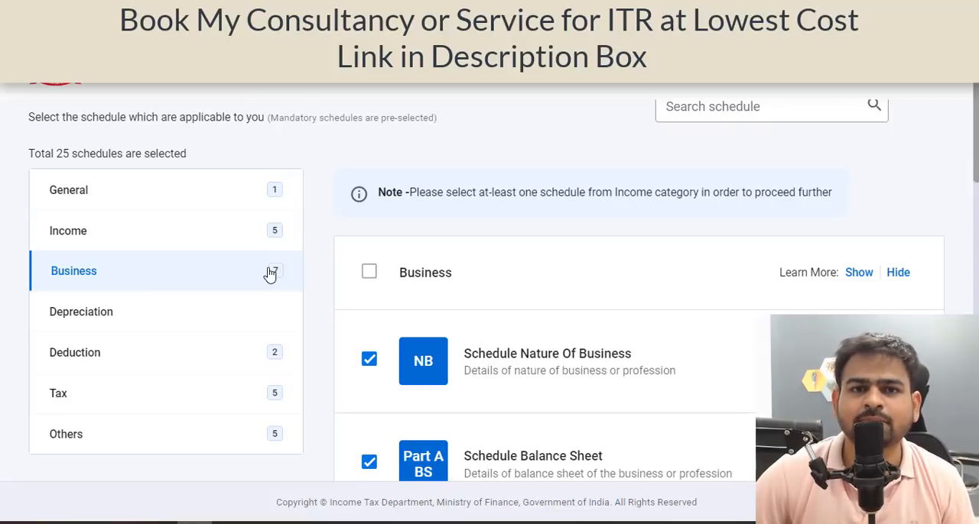
click(164, 320)
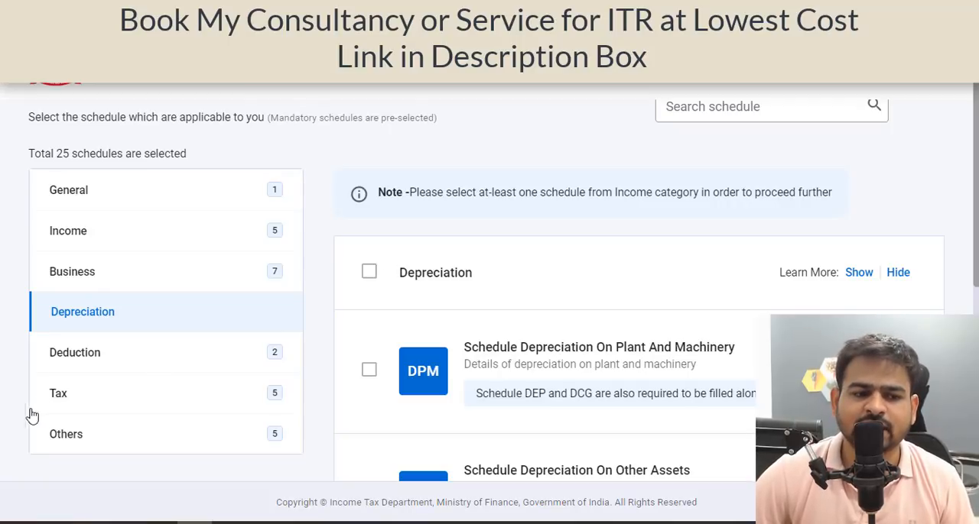
click(94, 357)
scroll(445, 357, down, 1)
scroll(445, 358, down, 5)
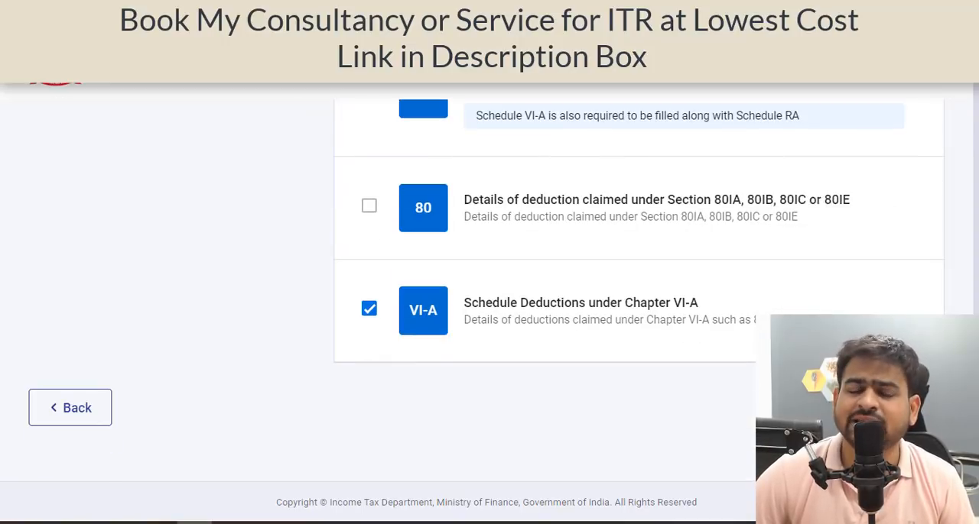
scroll(689, 264, up, 5)
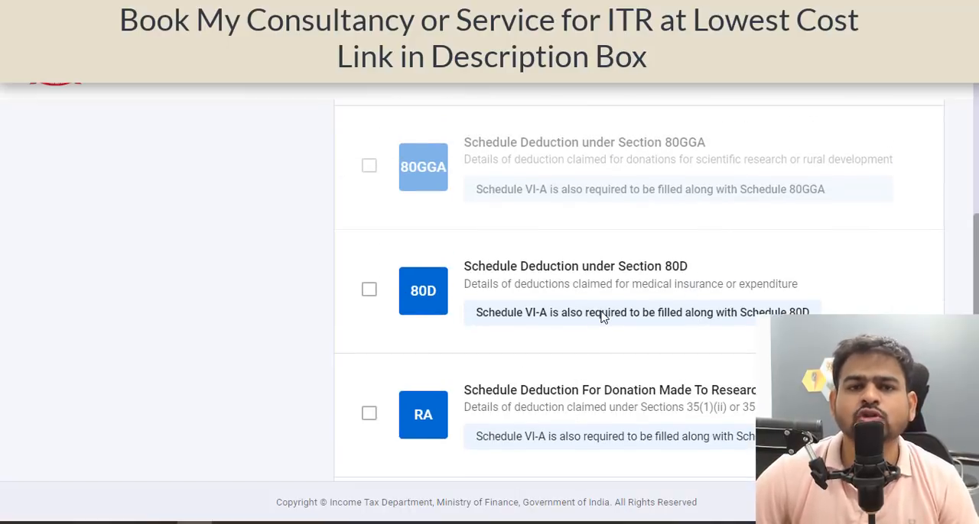
scroll(601, 318, up, 5)
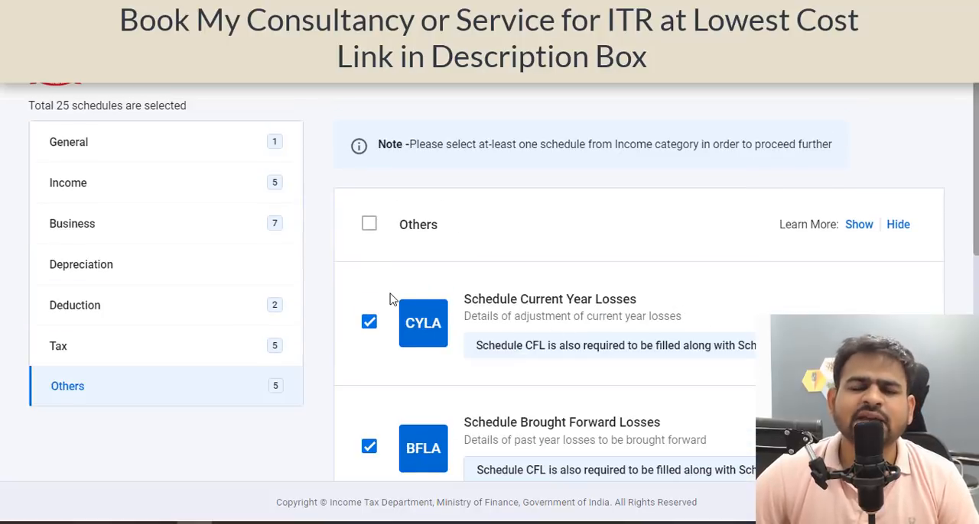
scroll(665, 334, down, 10)
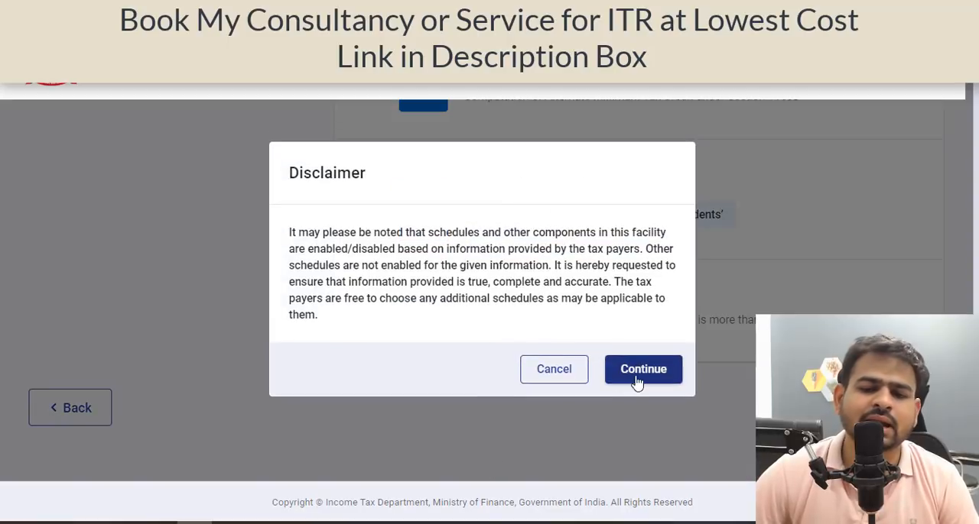
Proceed with the selected schedules, skip the schedule questions and look over the Schedules Summary.
click(635, 382)
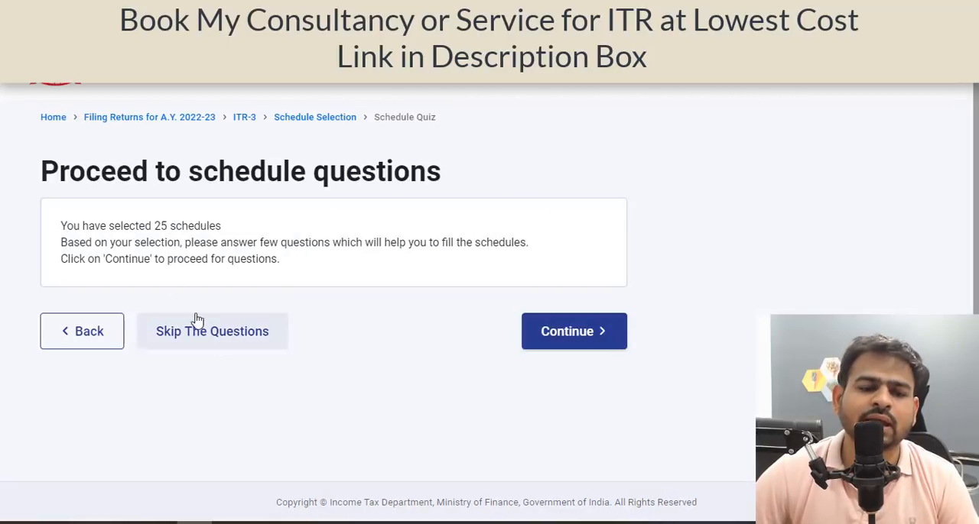
click(258, 343)
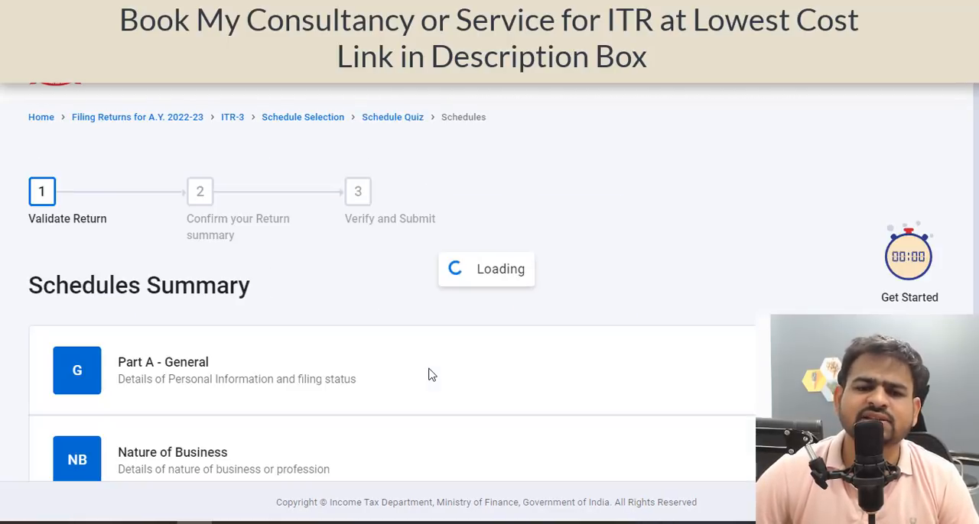
scroll(459, 345, down, 3)
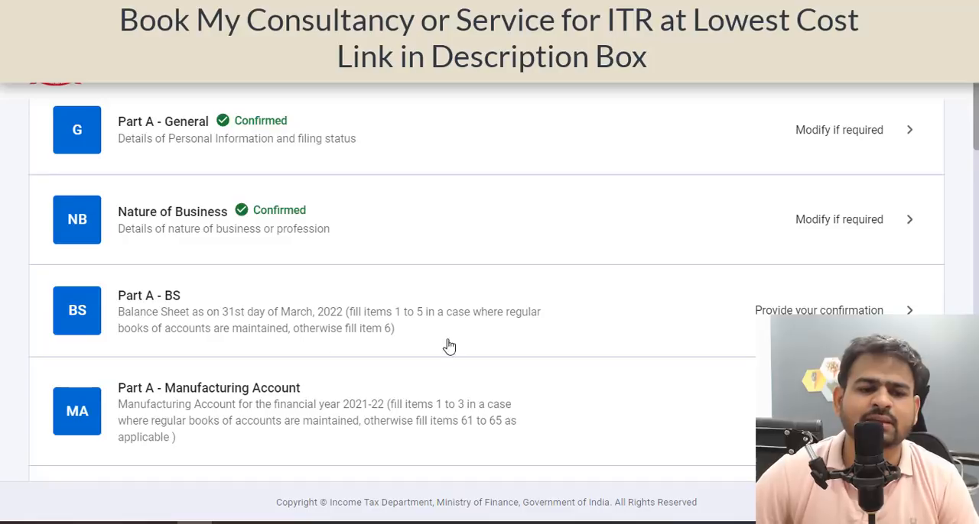
scroll(450, 347, up, 1)
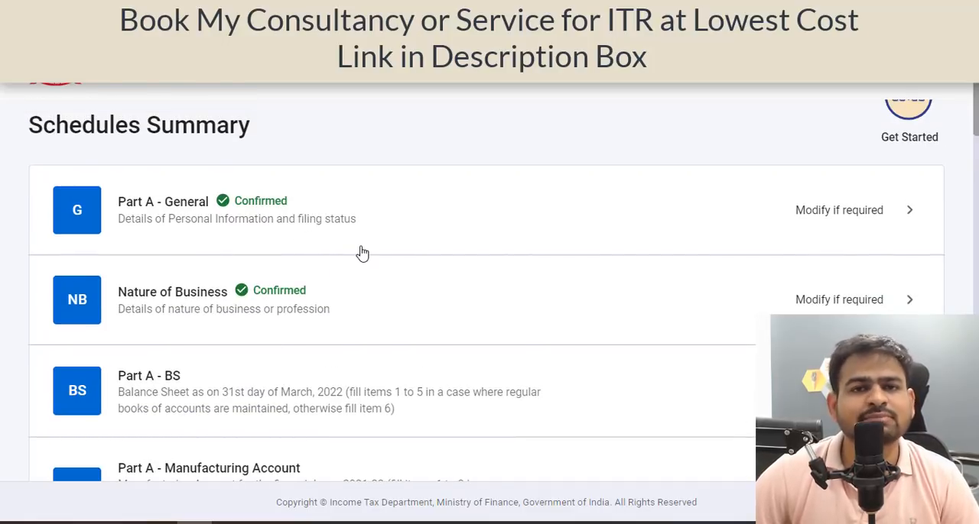
Open Part A - General and review the Filing Section's return type, tax regime option, residential status and other declarations.
click(389, 229)
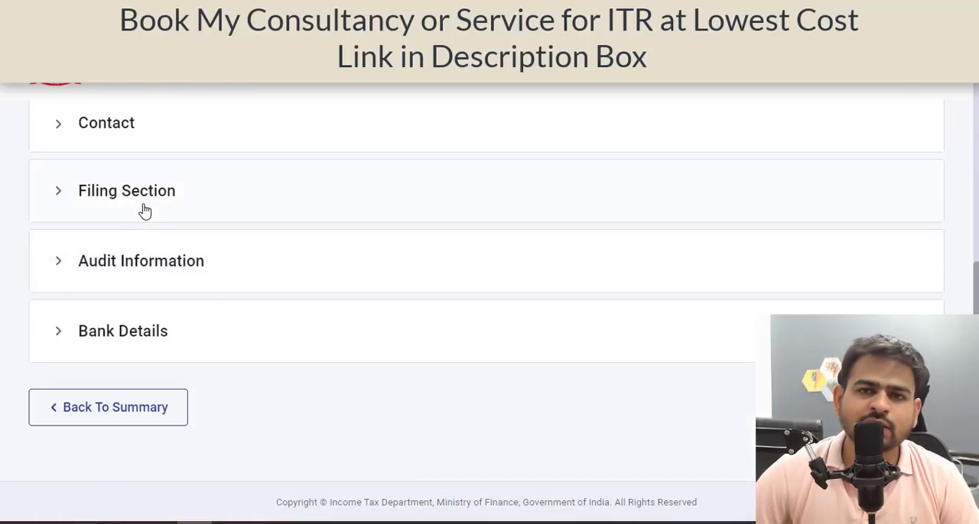
click(145, 212)
scroll(149, 218, down, 1)
scroll(160, 225, up, 1)
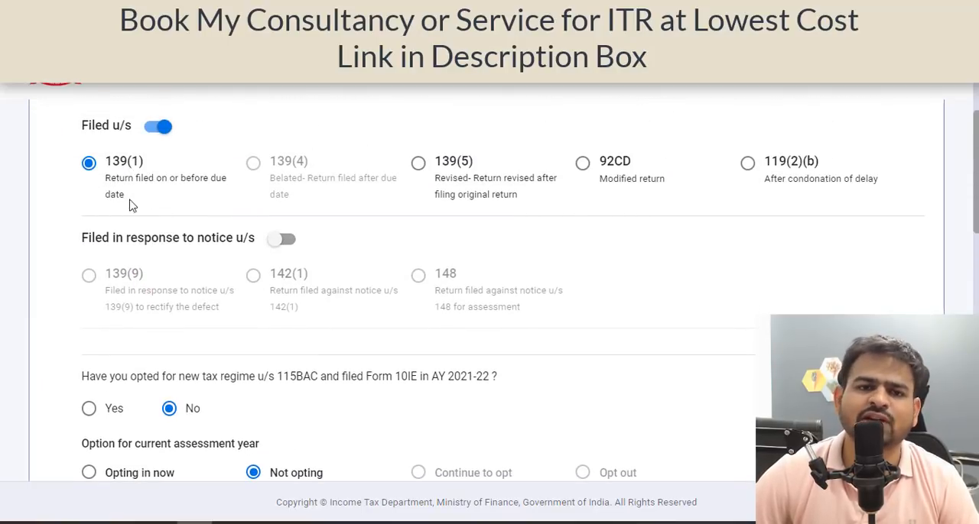
scroll(132, 245, down, 3)
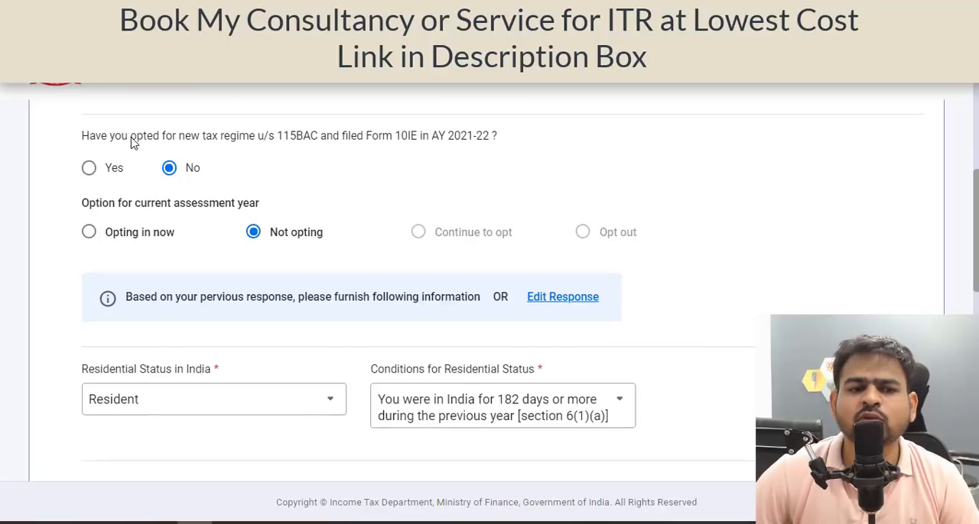
triple_click(265, 146)
click(266, 152)
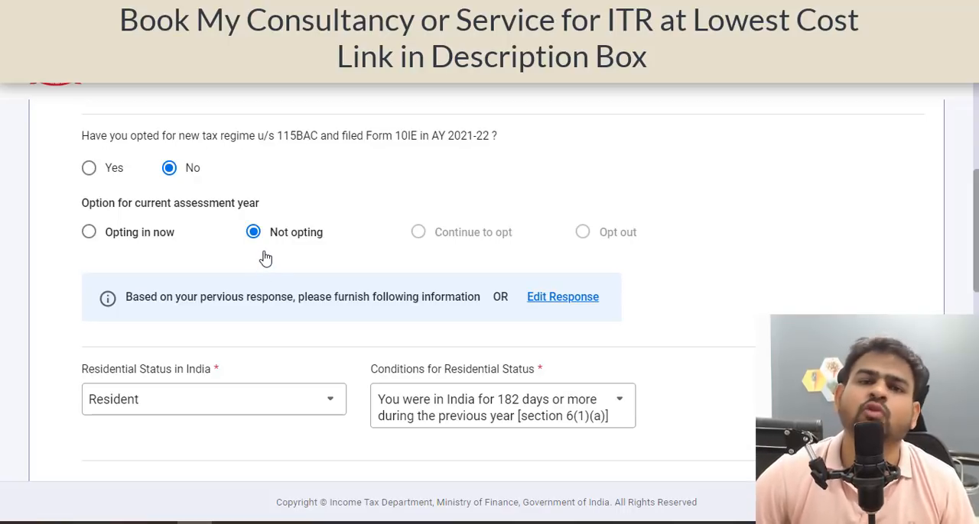
scroll(244, 290, down, 3)
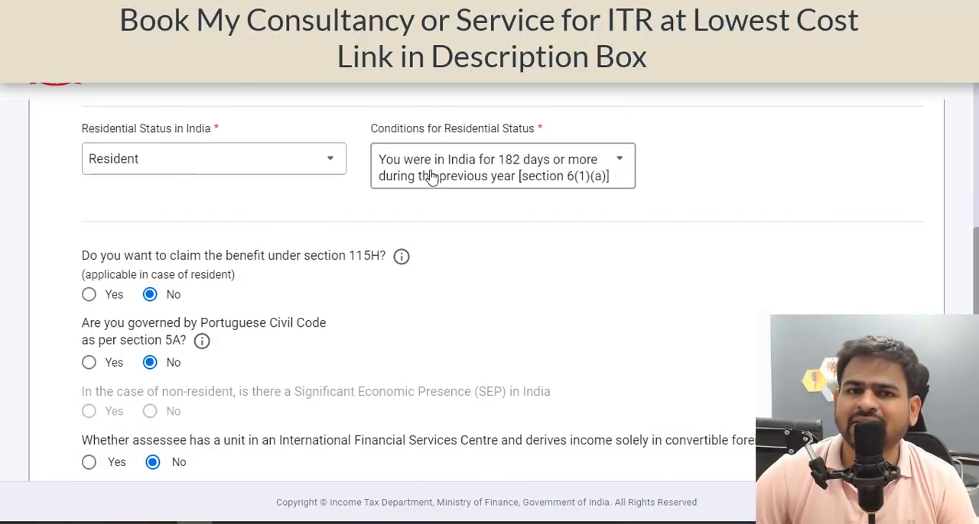
scroll(516, 269, down, 2)
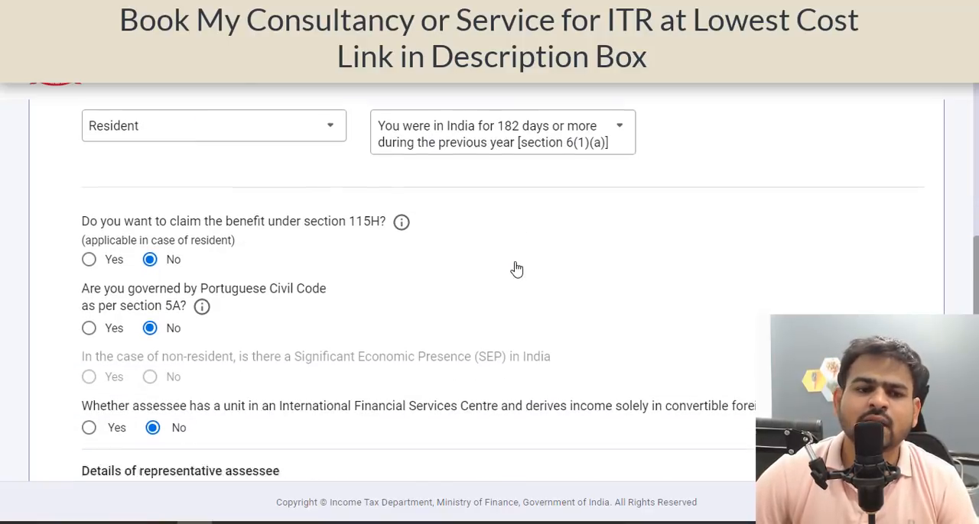
scroll(195, 218, down, 4)
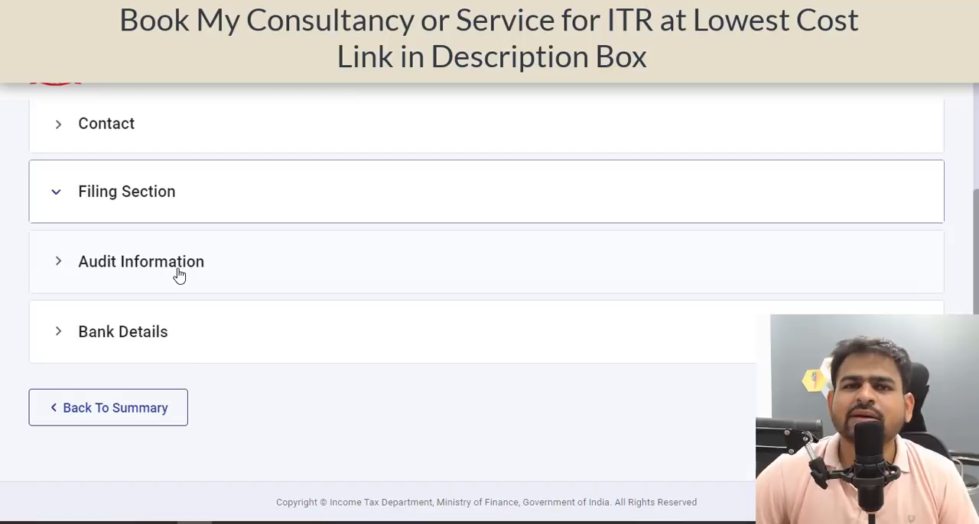
Open Audit Information, review the answers on sections 44AA, 44AB, 92E and other audit reports, and save the section.
click(178, 274)
scroll(181, 303, down, 4)
scroll(178, 306, up, 3)
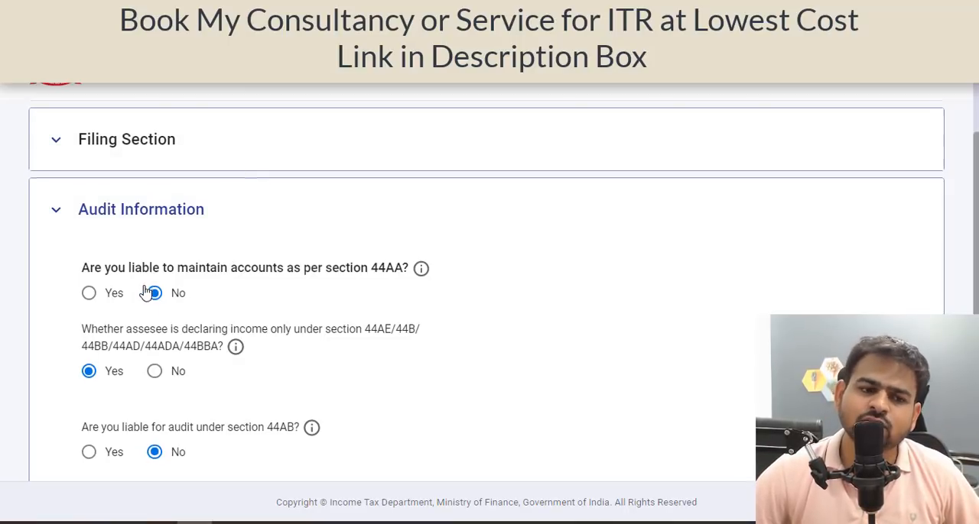
scroll(115, 230, down, 2)
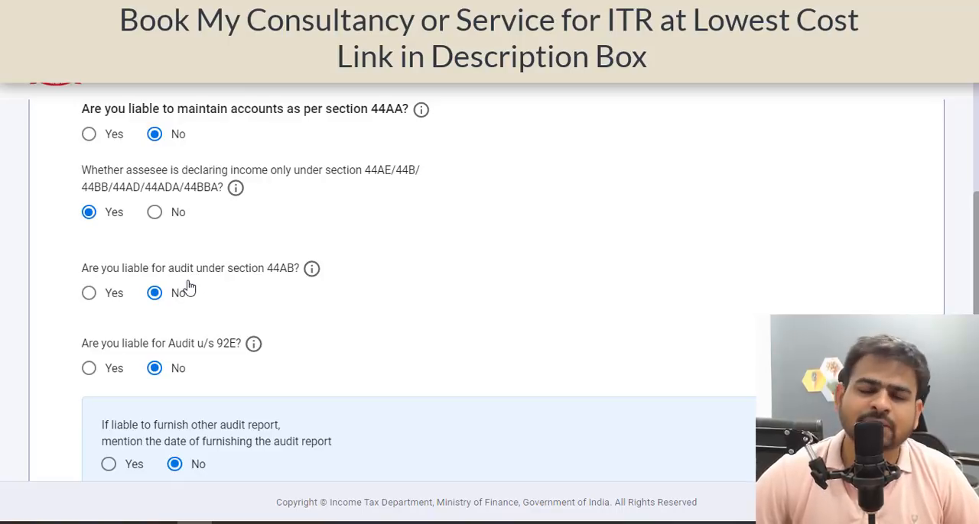
scroll(190, 286, down, 1)
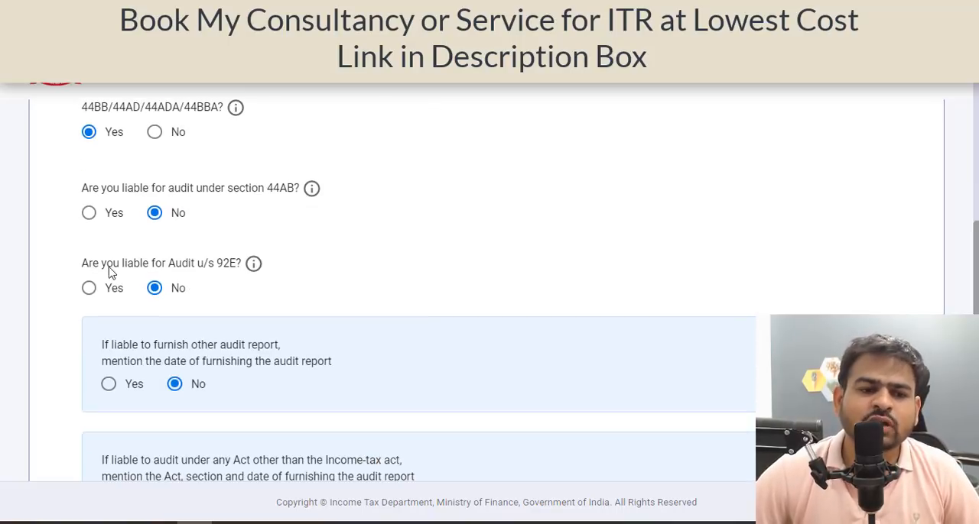
scroll(188, 295, down, 1)
scroll(187, 297, down, 2)
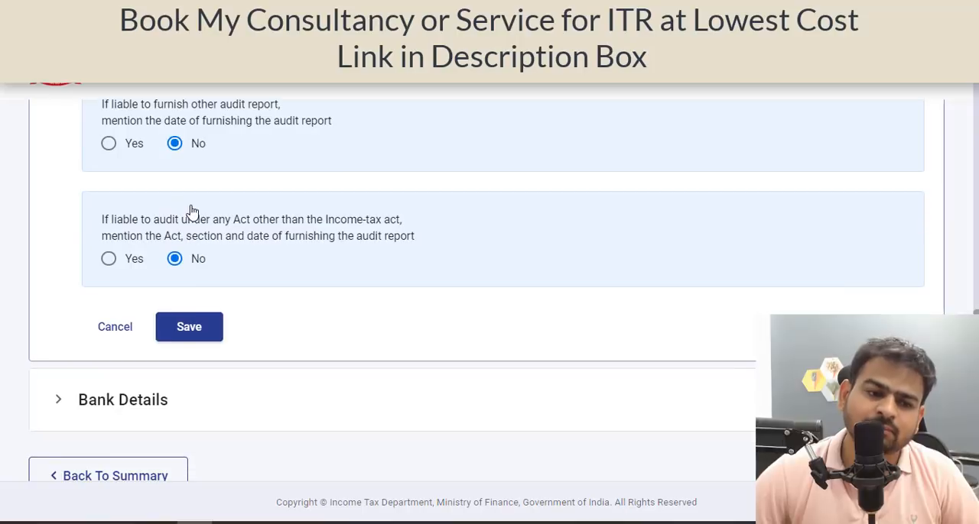
click(188, 328)
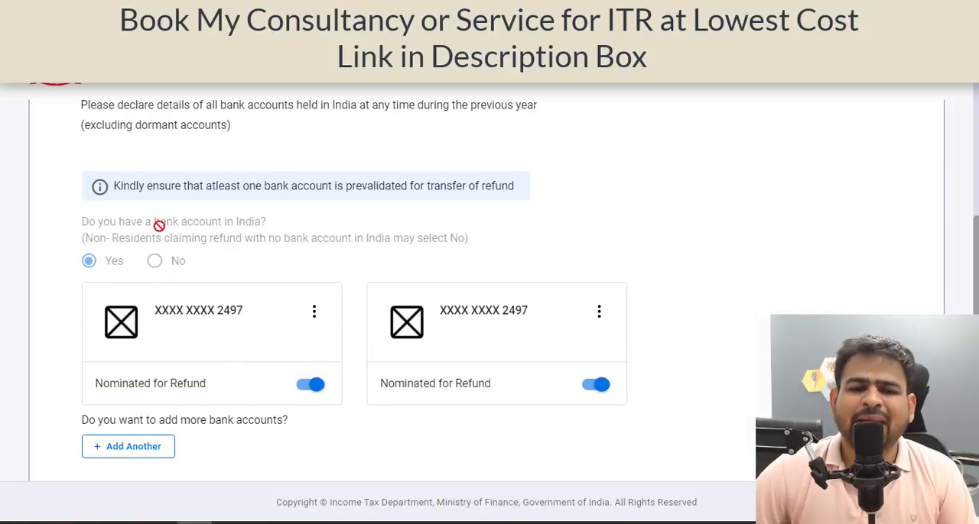
Review the bank accounts nominated for refund, confirm Part A - General and open the Nature of Business schedule.
scroll(634, 282, down, 3)
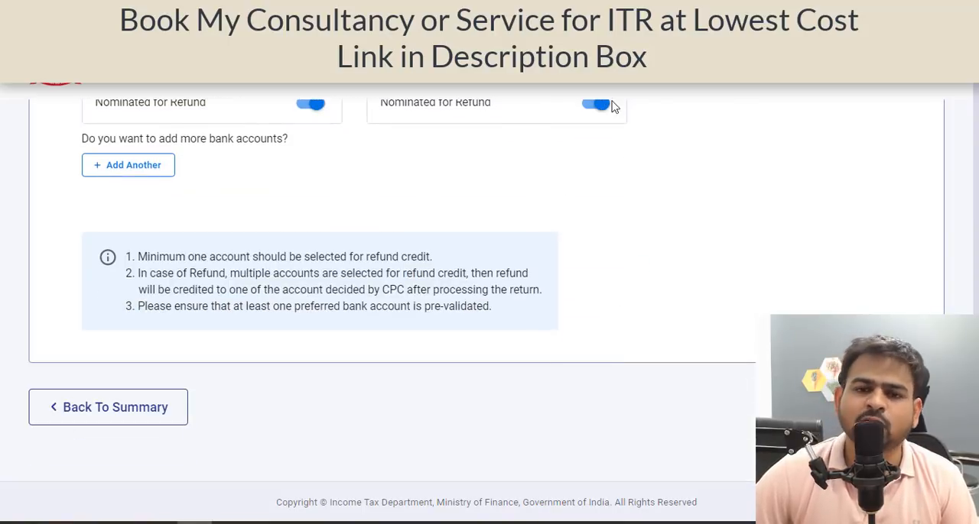
click(890, 408)
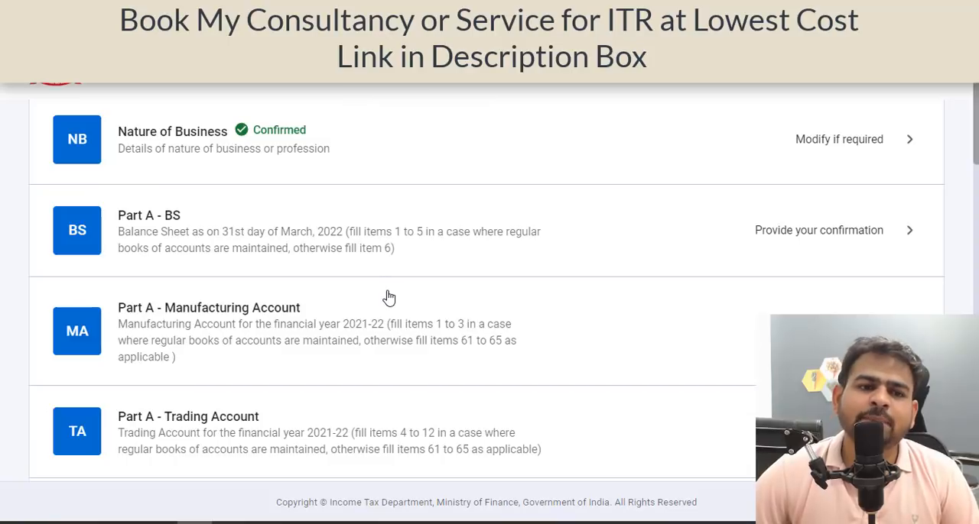
click(552, 157)
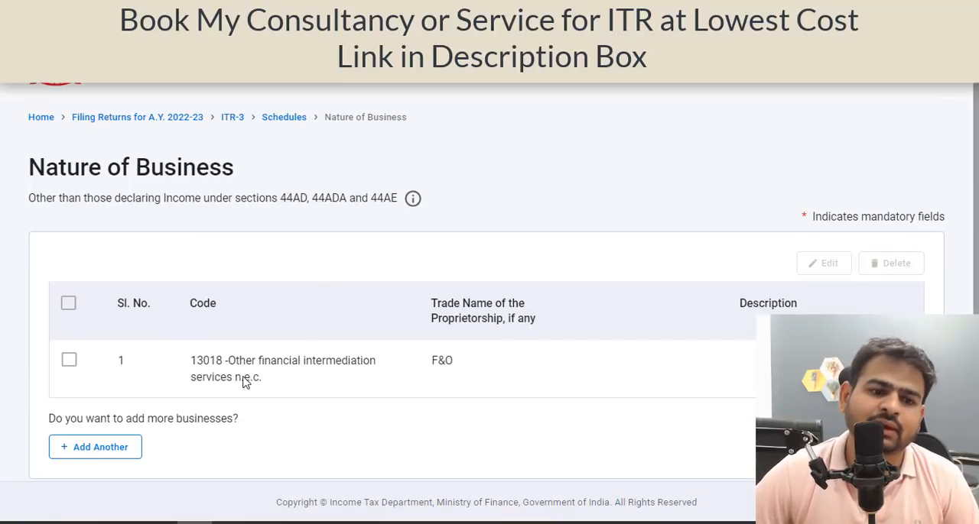
Open the F&O business entry for editing and look through the business codes around 13018, including 13014 to 13017.
click(69, 362)
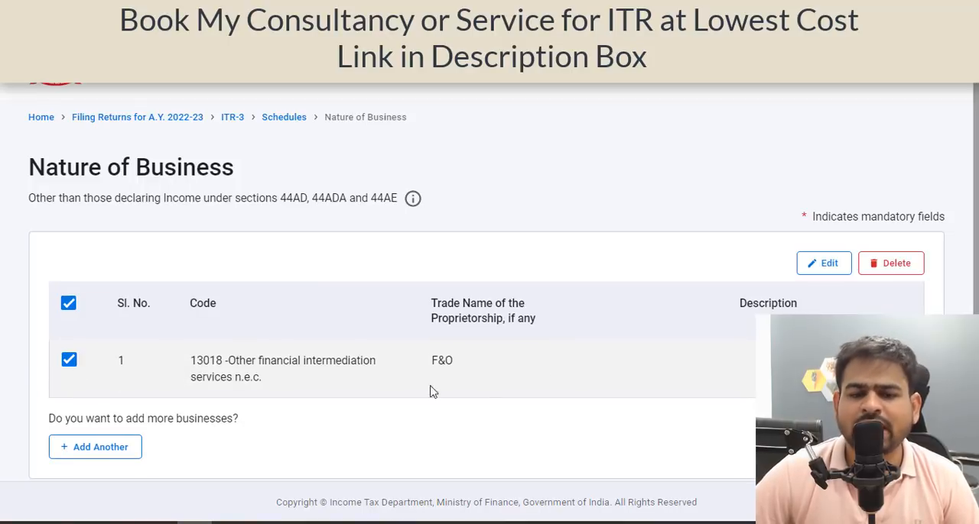
click(827, 263)
click(157, 312)
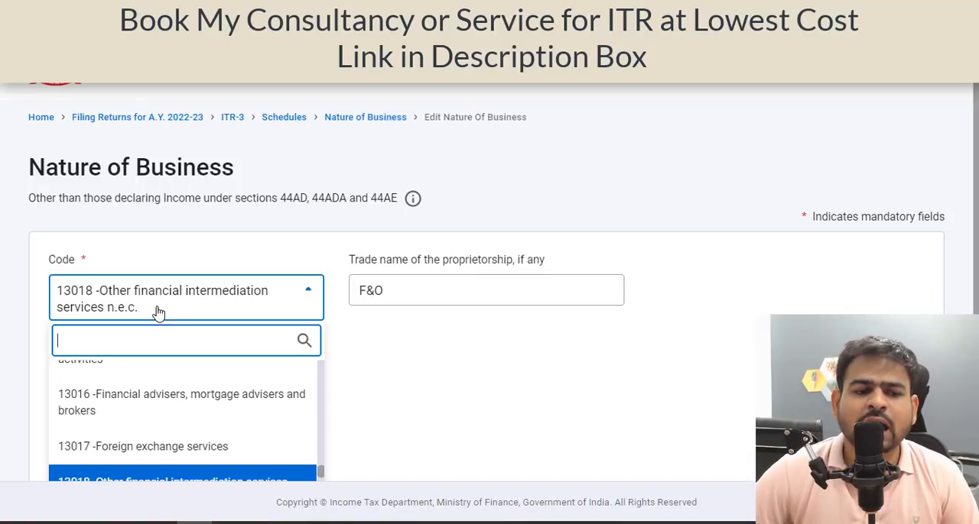
click(158, 311)
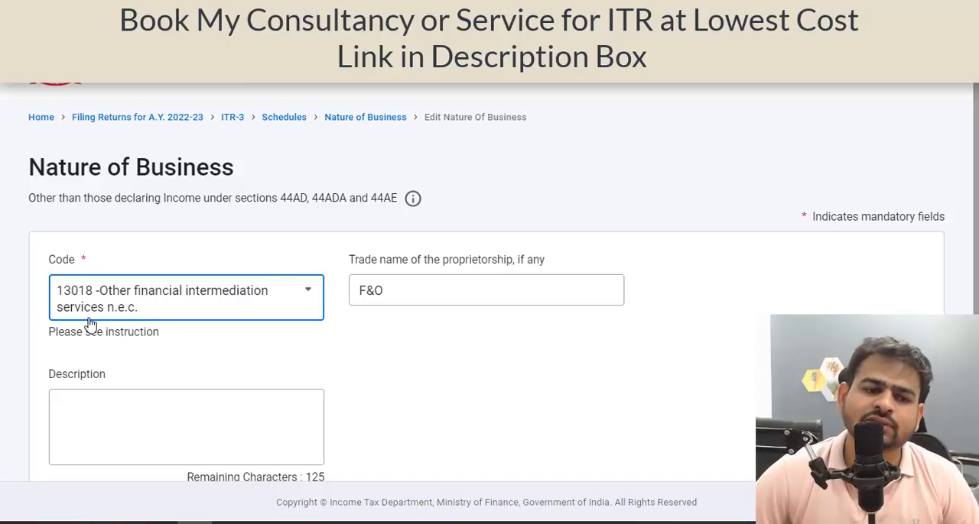
click(199, 304)
scroll(354, 332, down, 2)
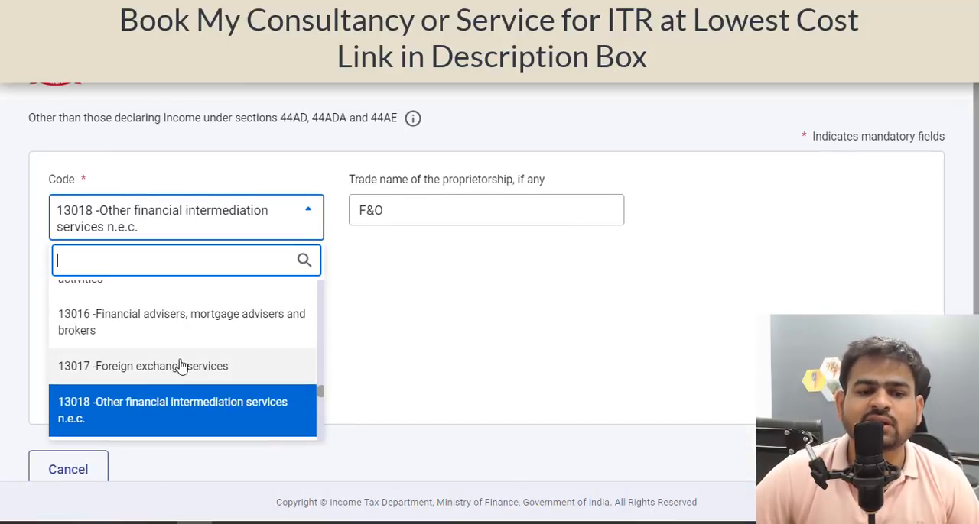
scroll(181, 363, up, 2)
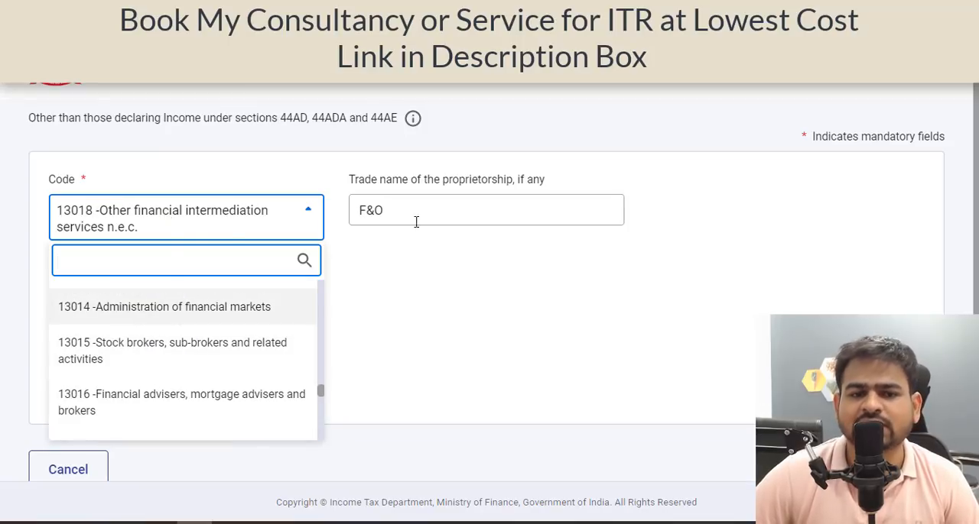
click(279, 238)
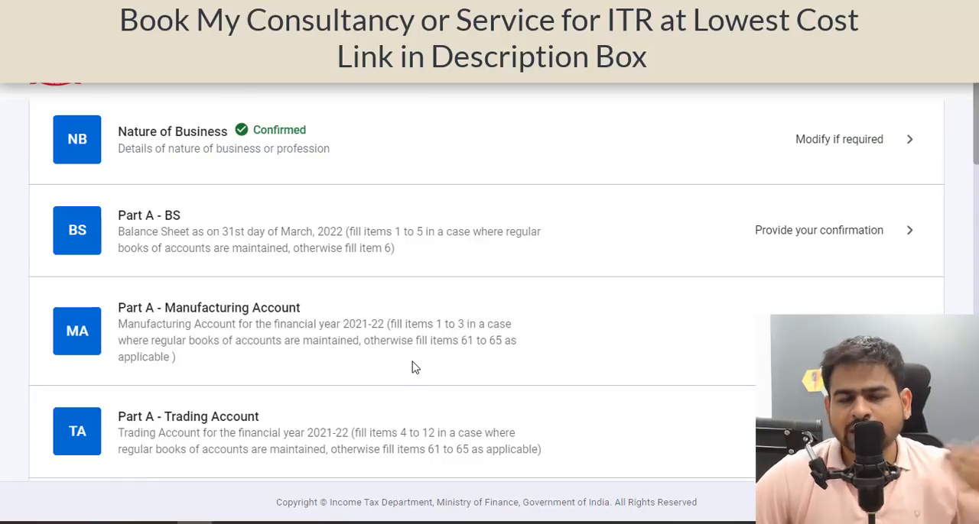
Open Part A - P & L from the schedules list and go to its No Account Cases details.
scroll(413, 368, down, 1)
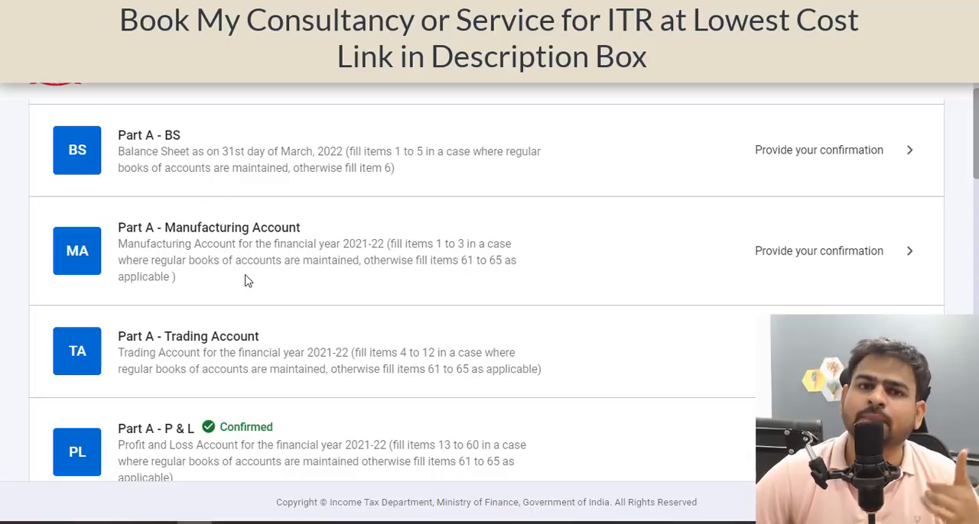
scroll(247, 280, down, 3)
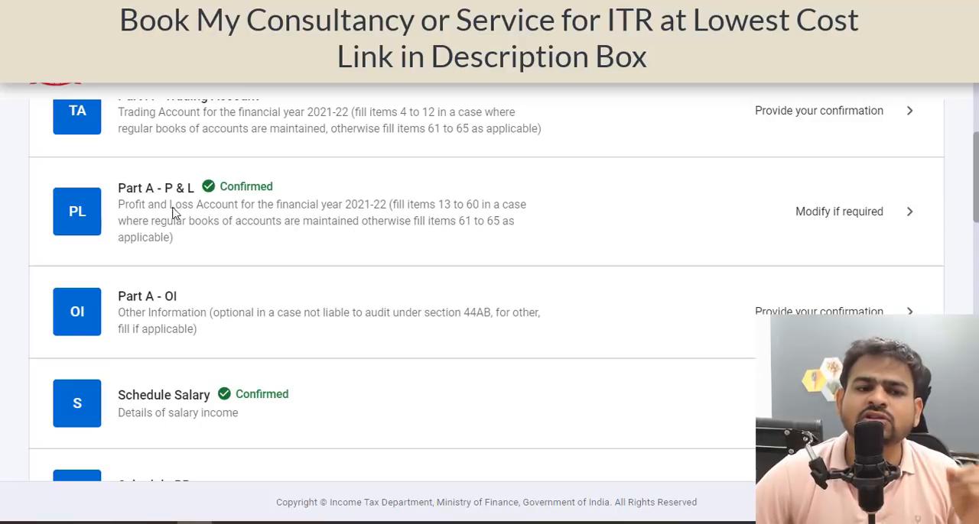
click(814, 222)
scroll(327, 335, down, 10)
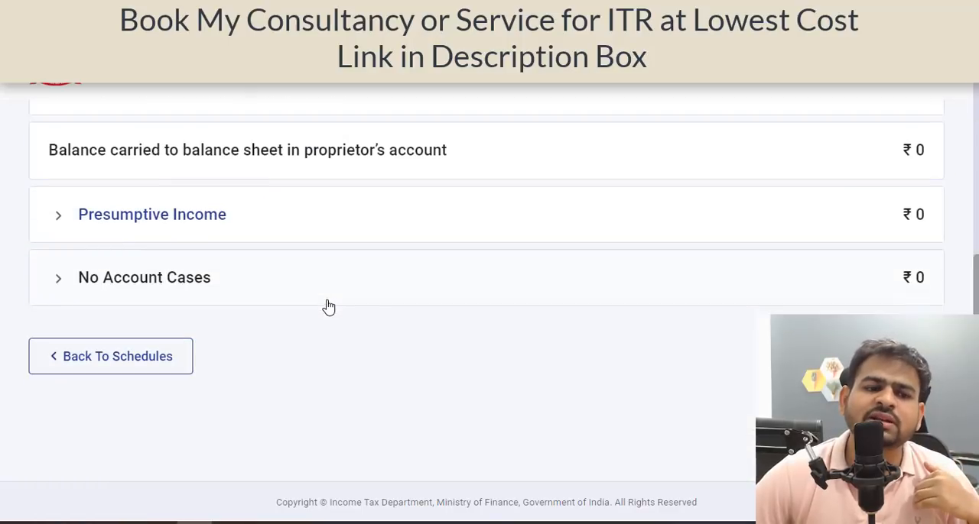
click(167, 291)
click(145, 345)
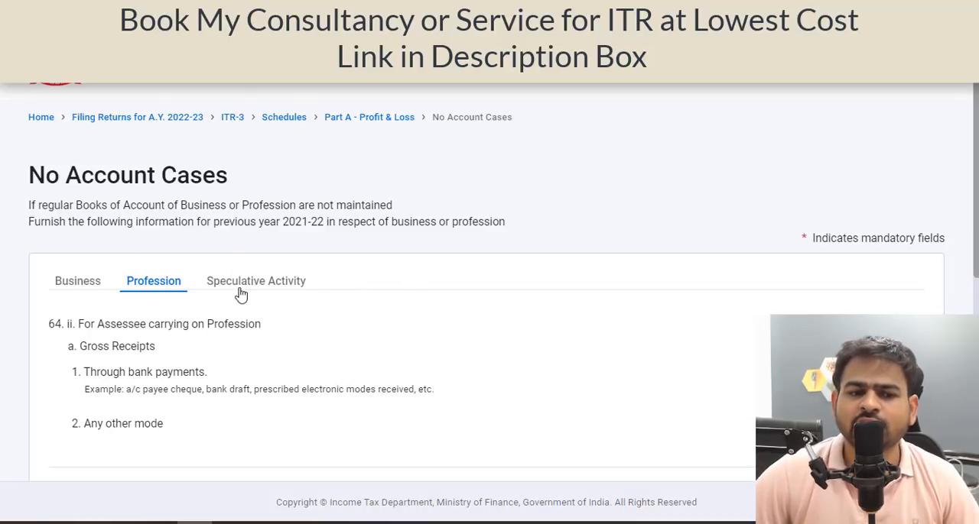
Review the Speculative Activity fields for turnover, gross profit and expenditure, and compare them with the Business and Profession sections.
click(297, 291)
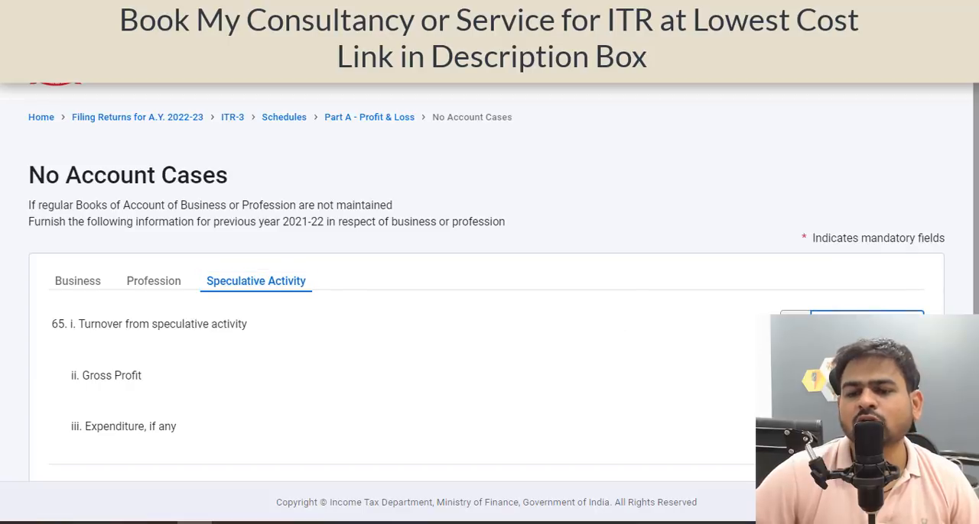
scroll(846, 273, down, 2)
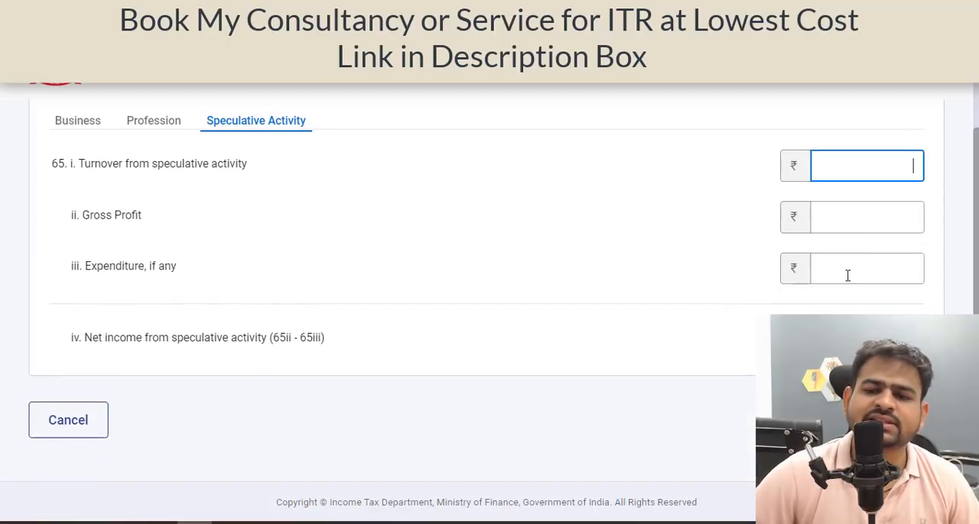
click(884, 214)
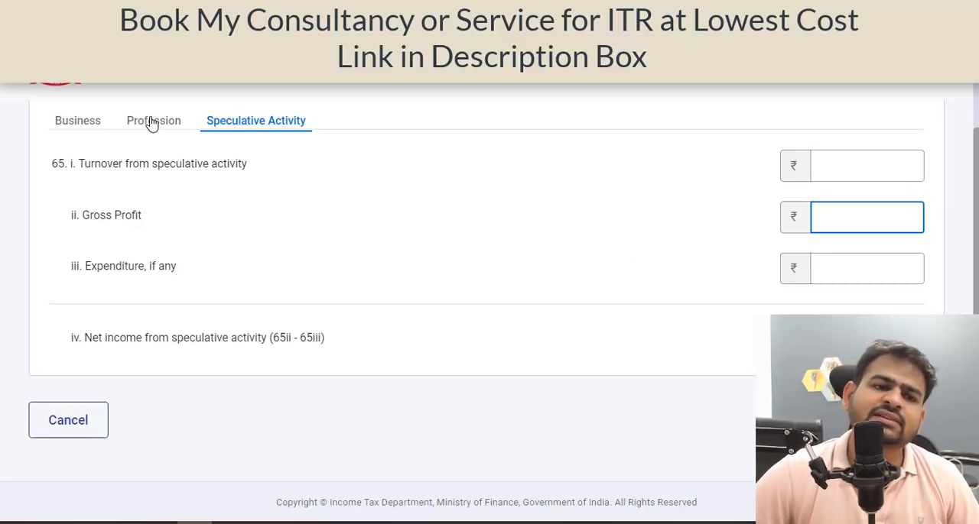
click(79, 124)
click(174, 124)
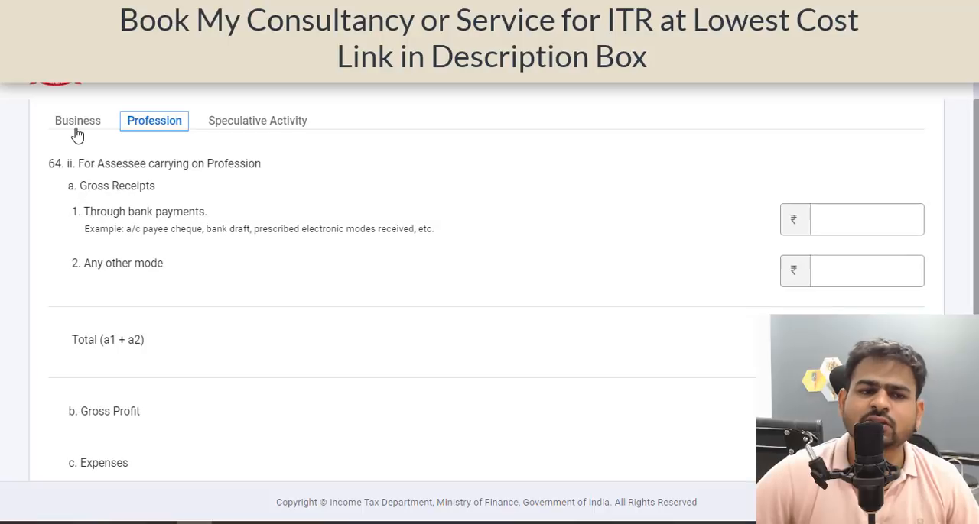
Review the Business section's fields for gross receipts through bank payments or other modes, gross profit, expenses and net profit.
click(79, 126)
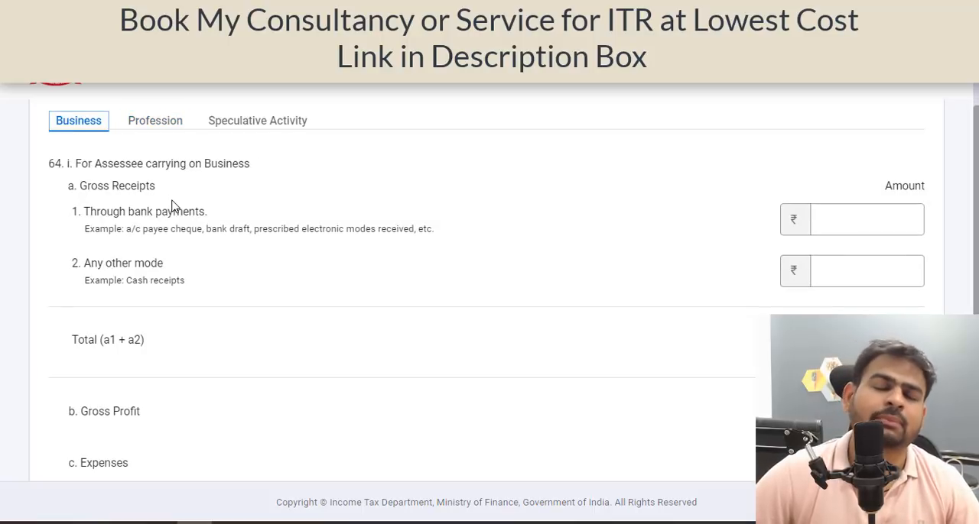
click(887, 218)
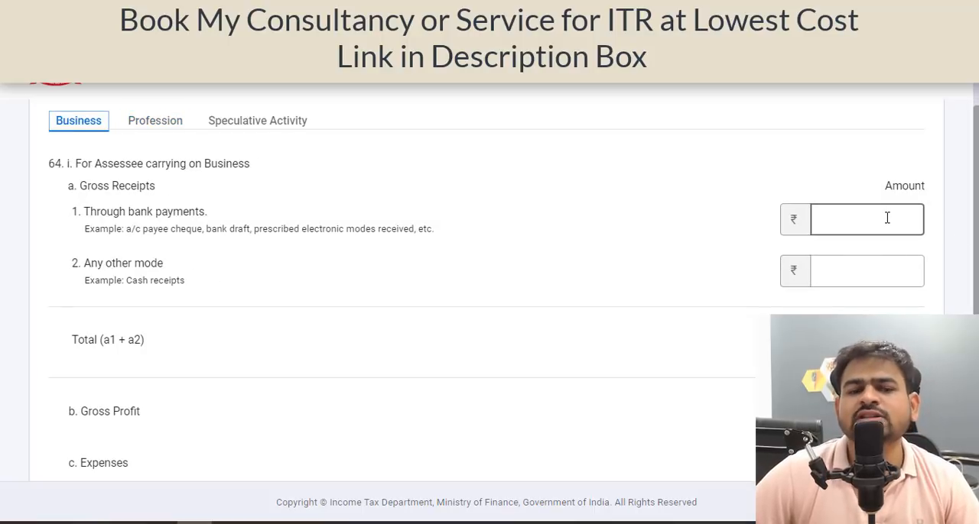
click(887, 218)
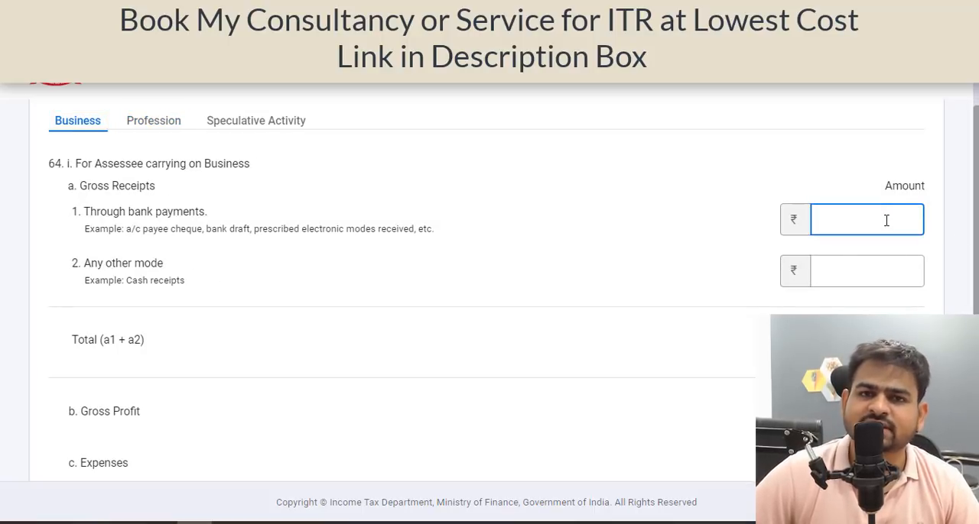
scroll(887, 221, down, 3)
click(894, 173)
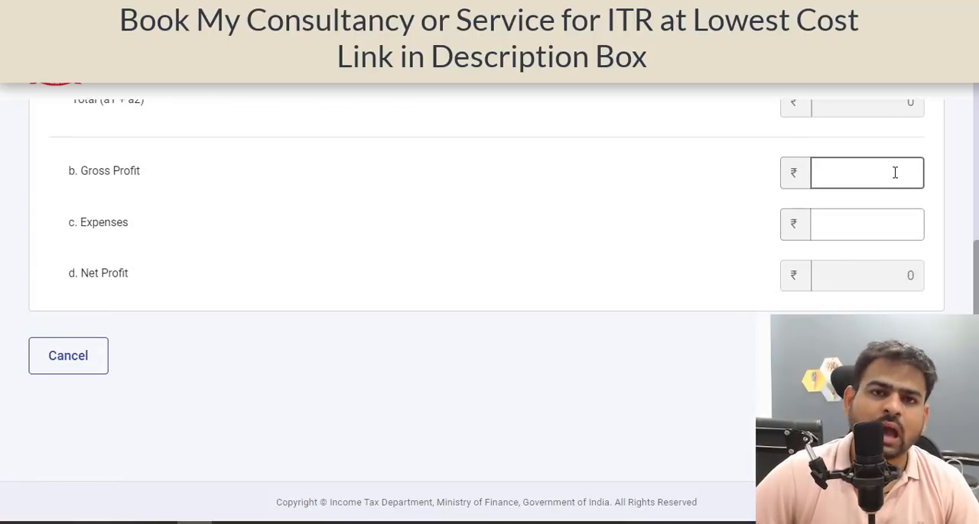
scroll(581, 342, up, 1)
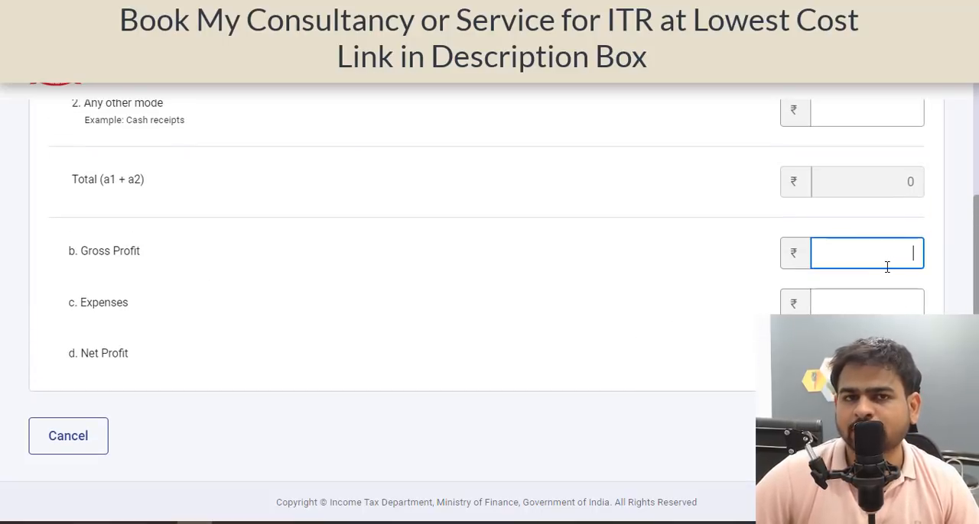
scroll(744, 267, up, 1)
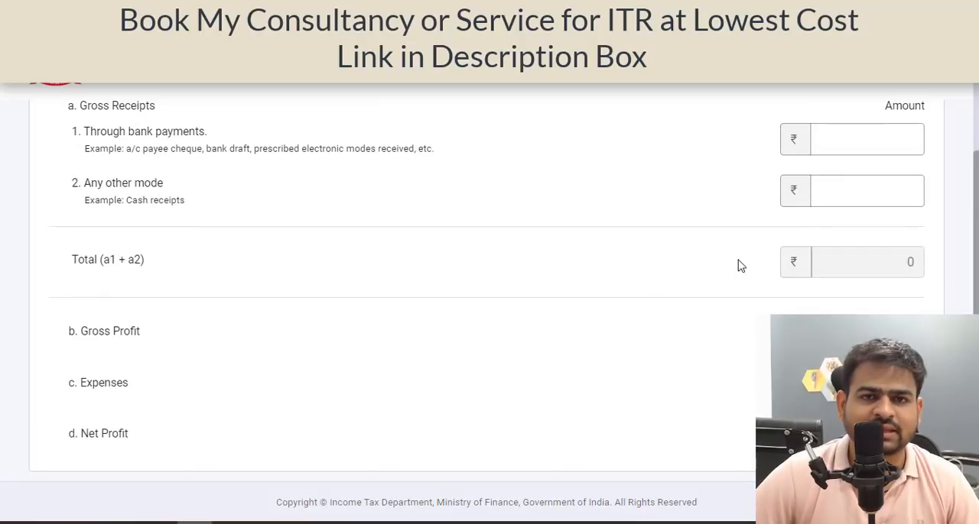
scroll(594, 360, up, 2)
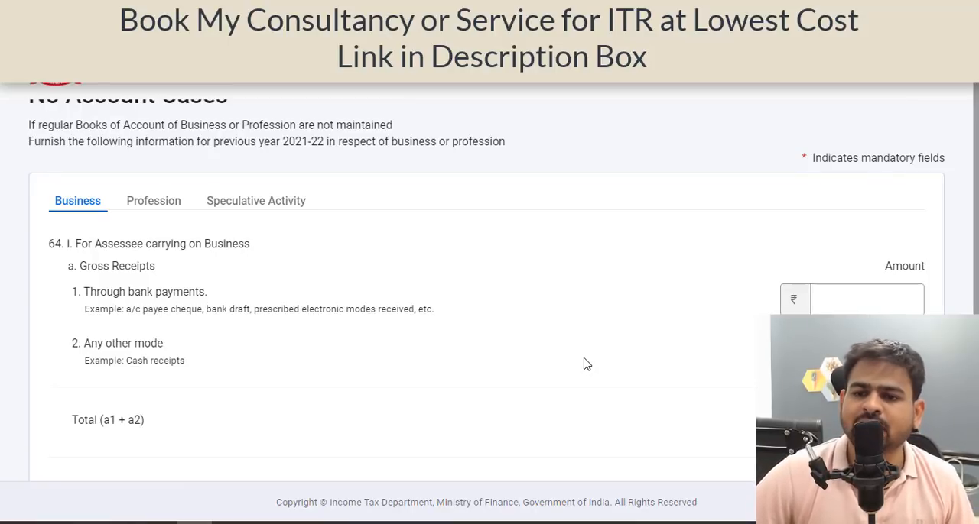
click(834, 302)
Open Schedule Salary from the schedules list and start adding an employer under Gross Salary.
scroll(834, 302, down, 3)
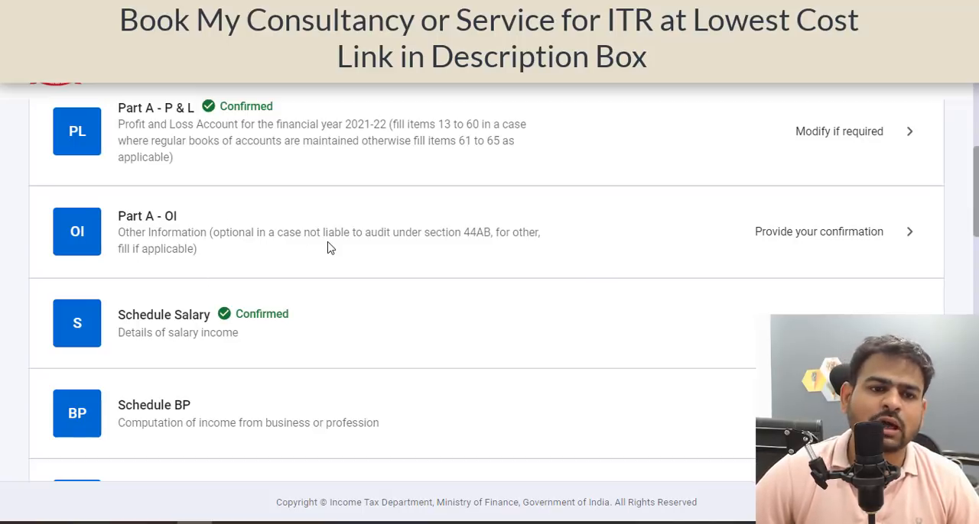
scroll(329, 248, down, 2)
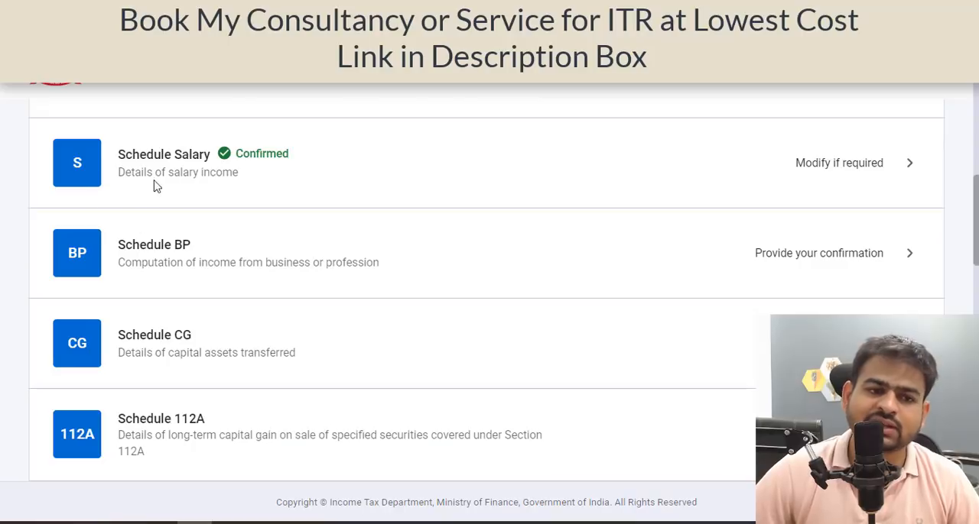
click(578, 200)
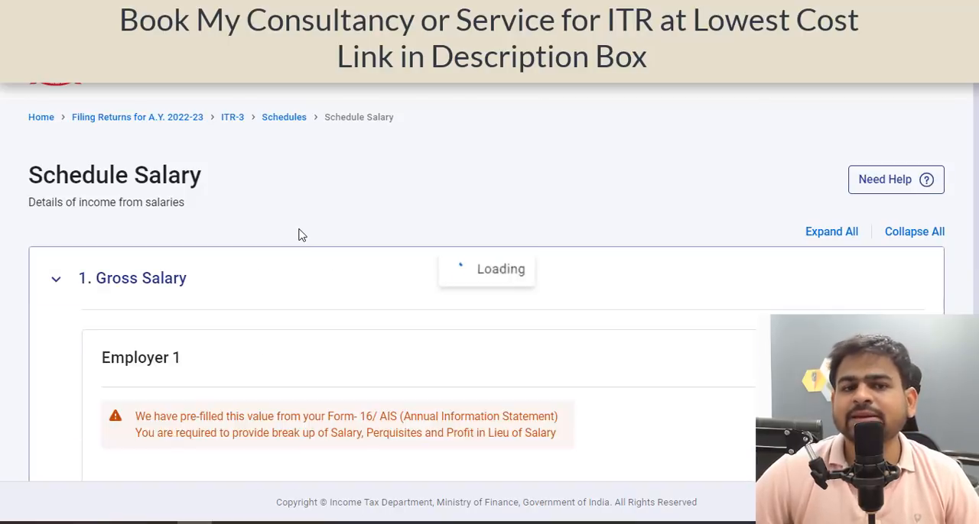
scroll(299, 236, down, 2)
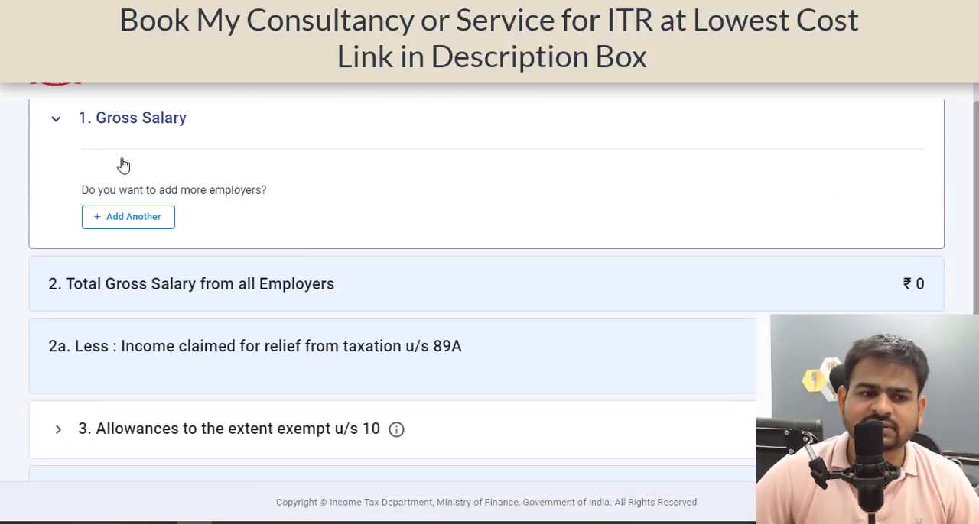
click(136, 216)
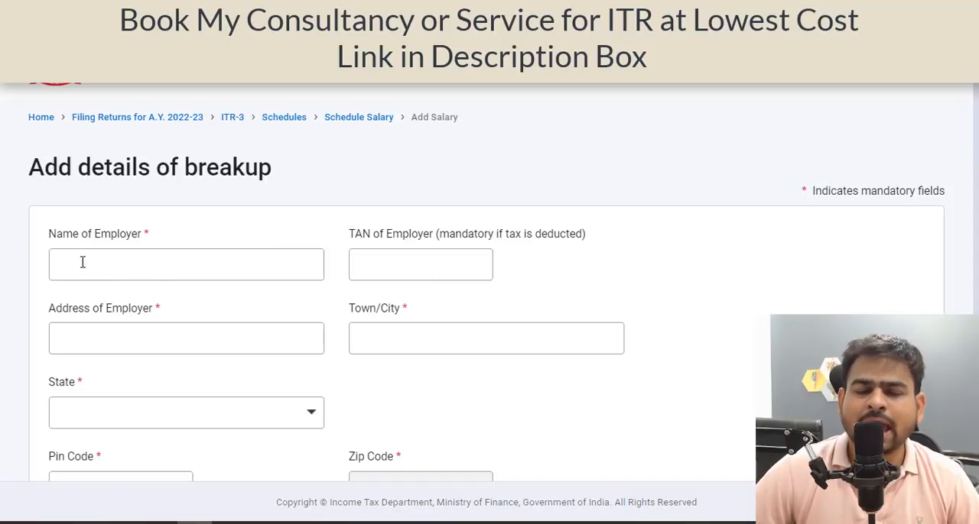
Choose Basic salary as the nature of salary in the employer breakup and go through its amount, perquisites and profit in lieu fields.
click(146, 266)
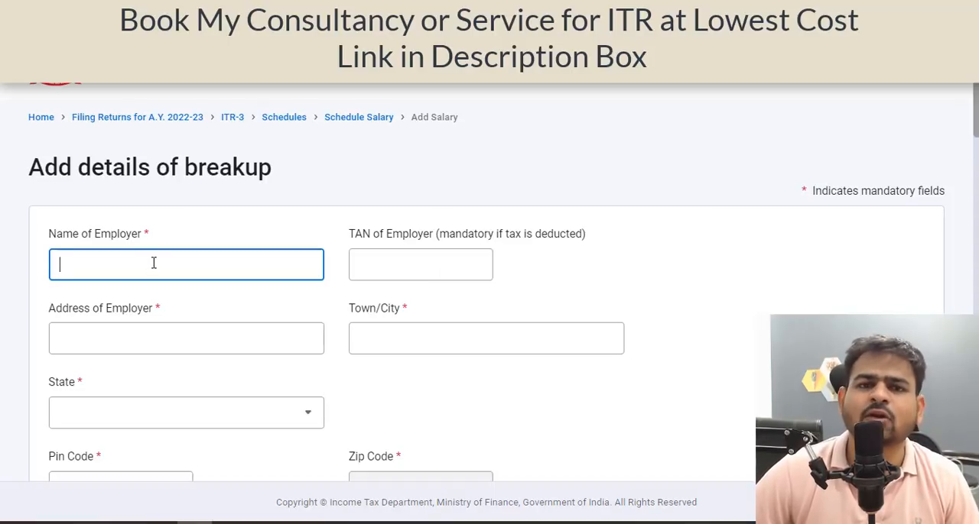
scroll(237, 255, down, 10)
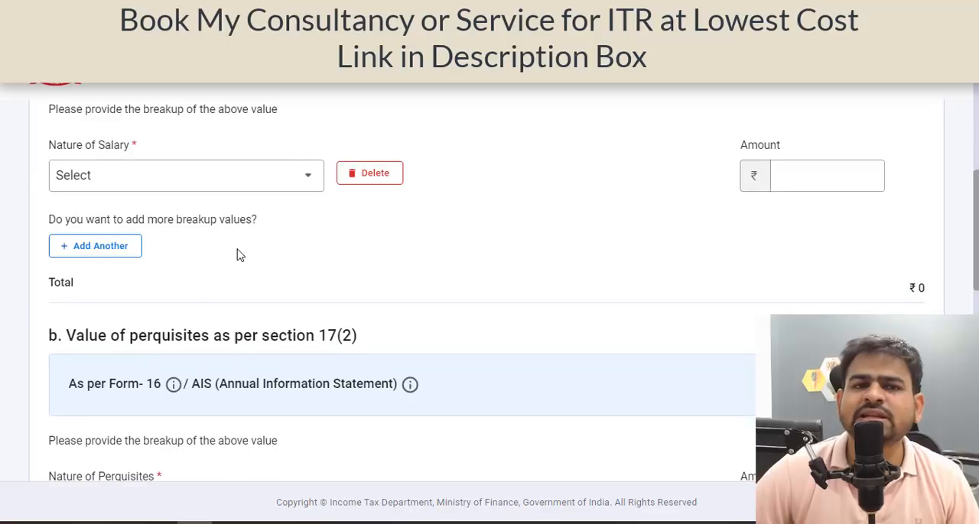
click(234, 187)
click(162, 283)
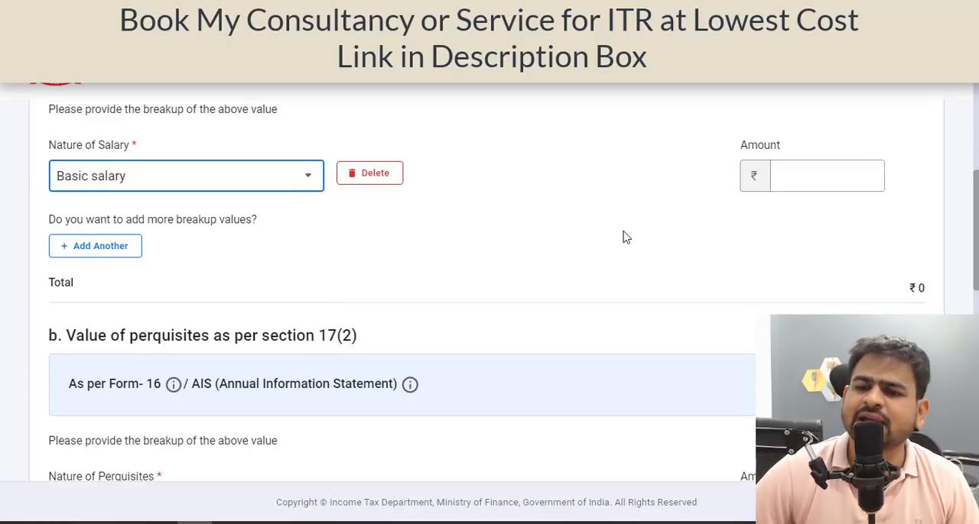
click(856, 181)
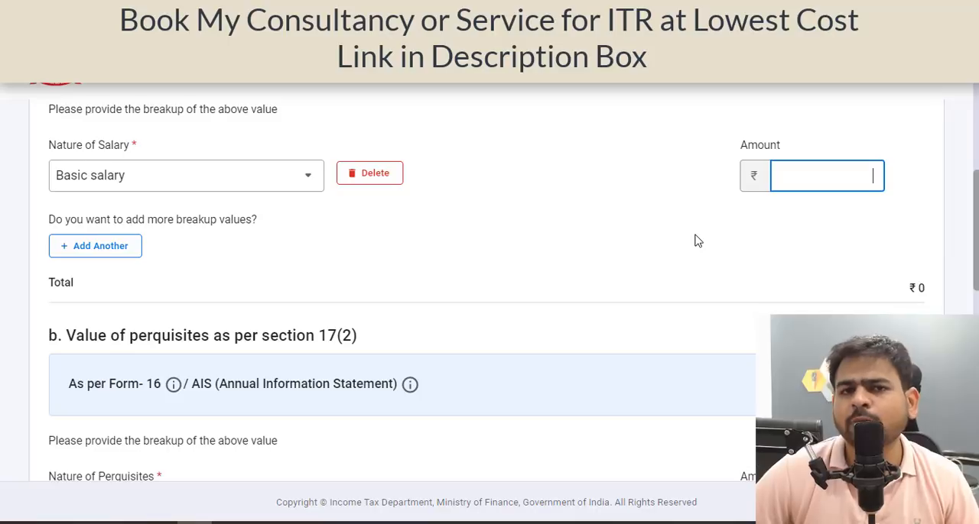
scroll(537, 251, down, 10)
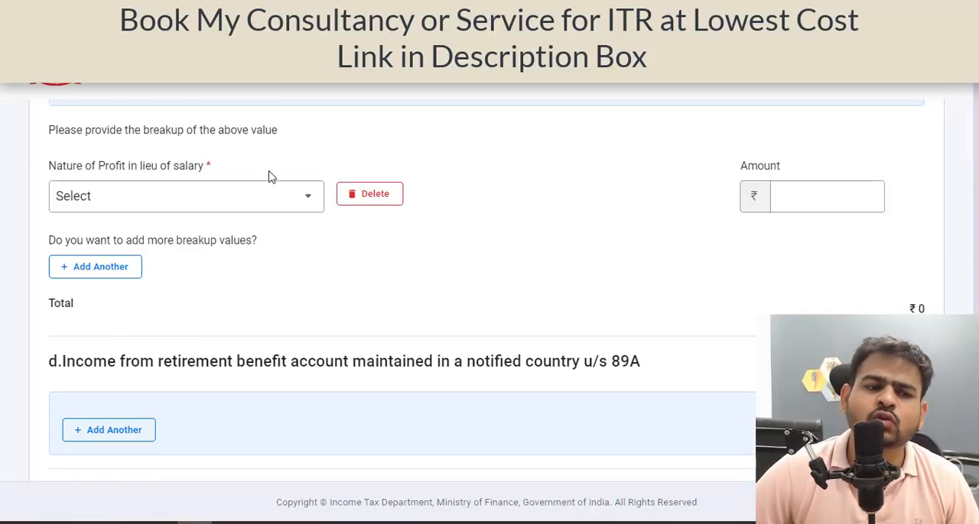
scroll(449, 170, down, 5)
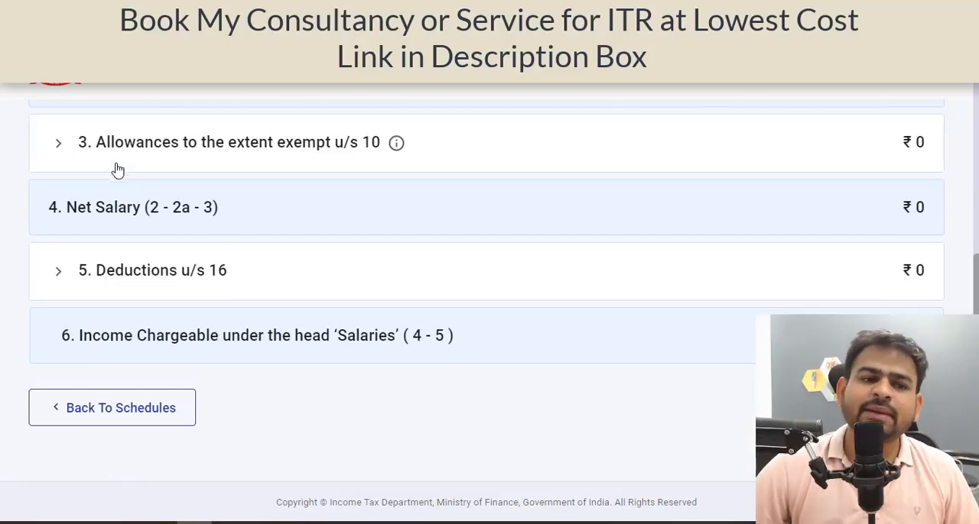
Start adding an exempt allowance under section 10 and search the allowance natures for house rent allowance.
click(97, 160)
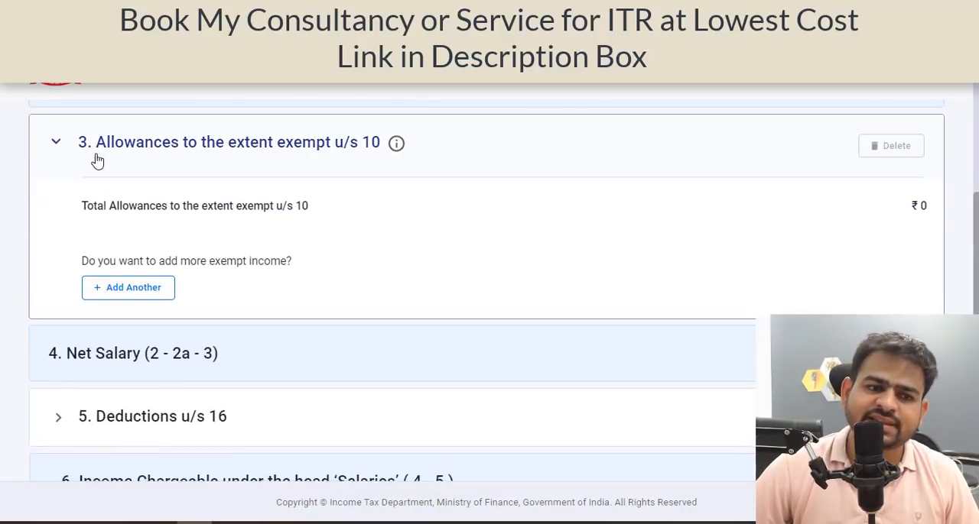
click(121, 292)
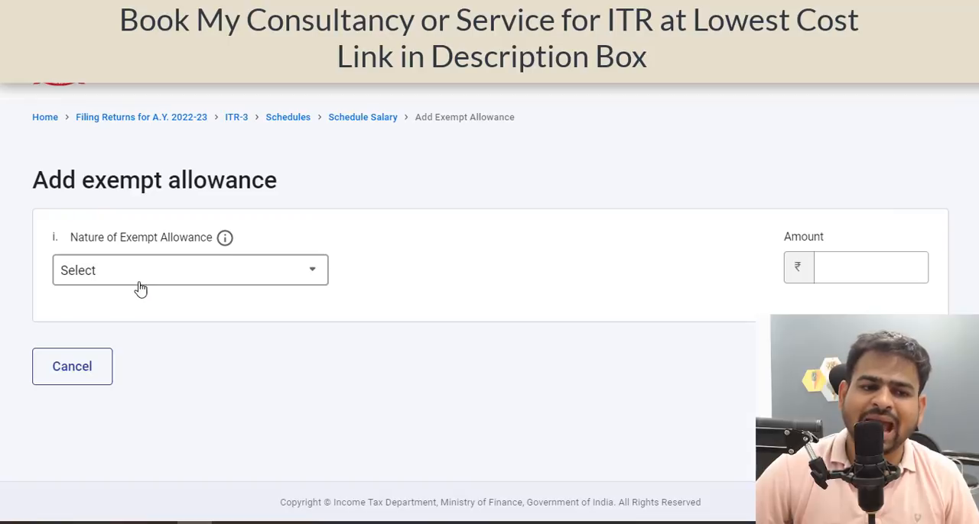
click(141, 282)
text(hra)
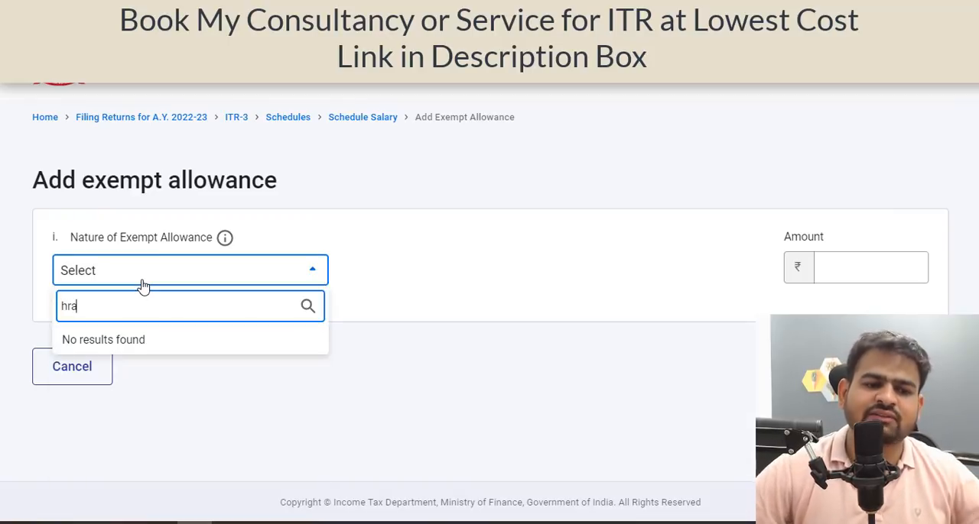
key(BackSpace)
key(BackSpace)
text(ouse)
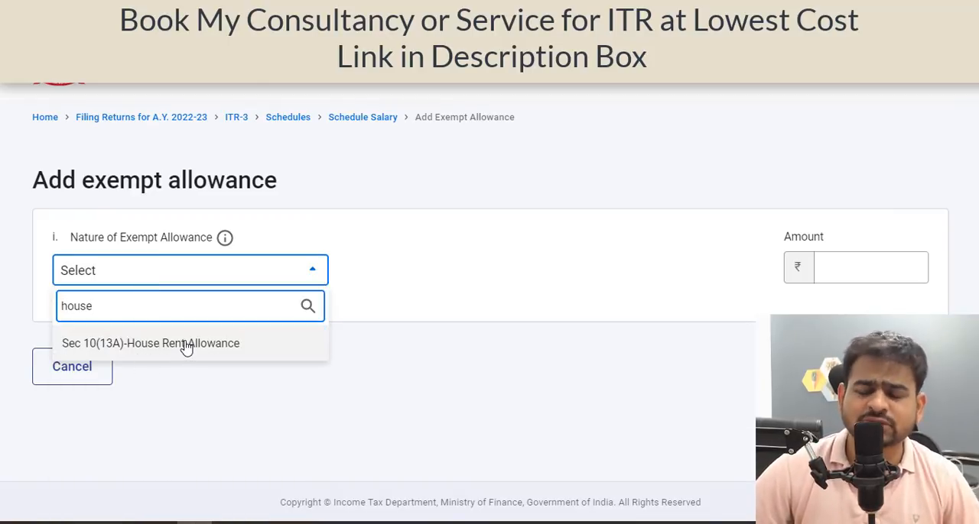
Find the Any Other allowance, select it as the nature of exempt allowance, and go to its amount field.
key(BackSpace)
key(BackSpace)
key(BackSpace)
key(BackSpace)
text(other)
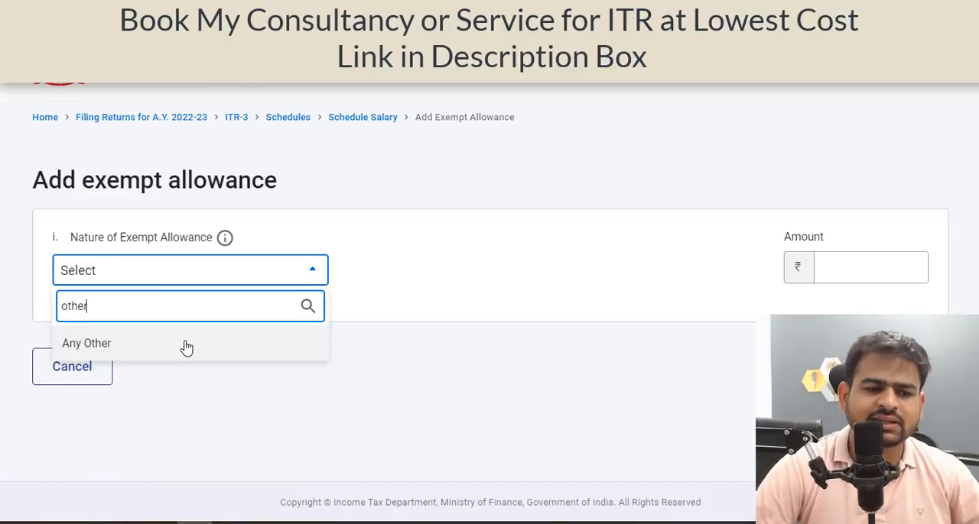
click(186, 346)
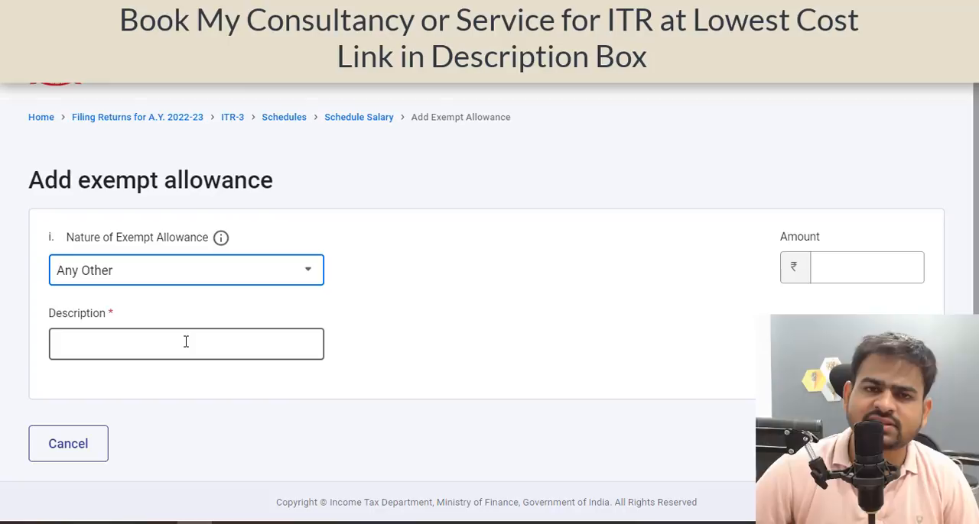
click(843, 283)
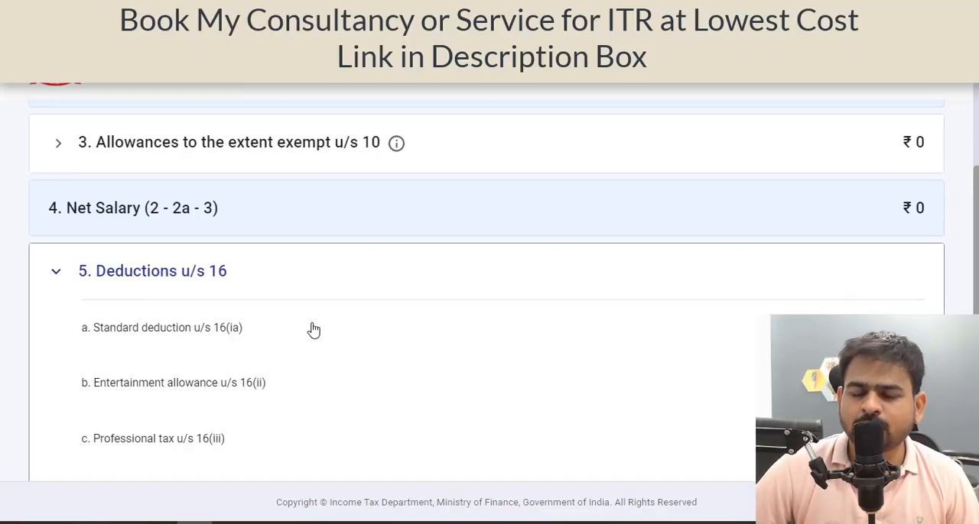
Review the Deductions u/s 16 fields for standard deduction, entertainment allowance and professional tax, and return to the schedules list.
scroll(313, 329, down, 2)
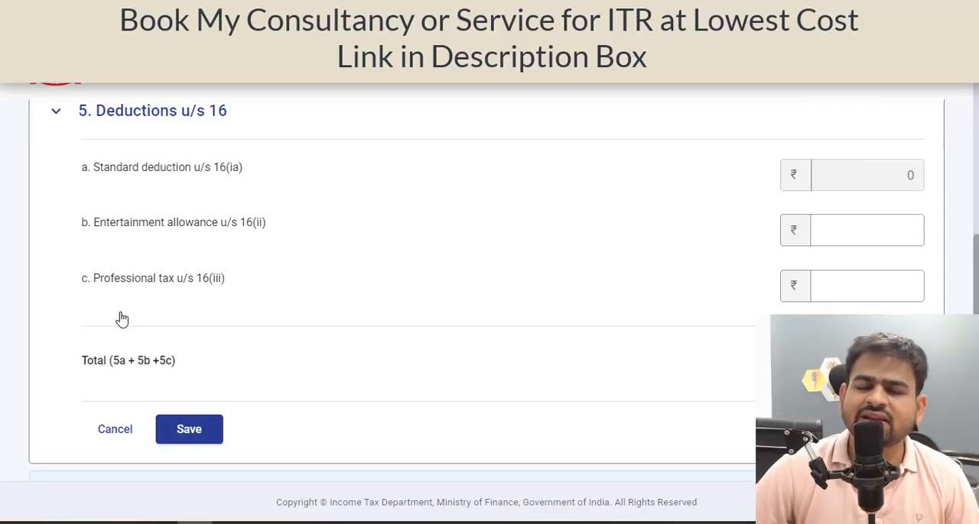
click(838, 298)
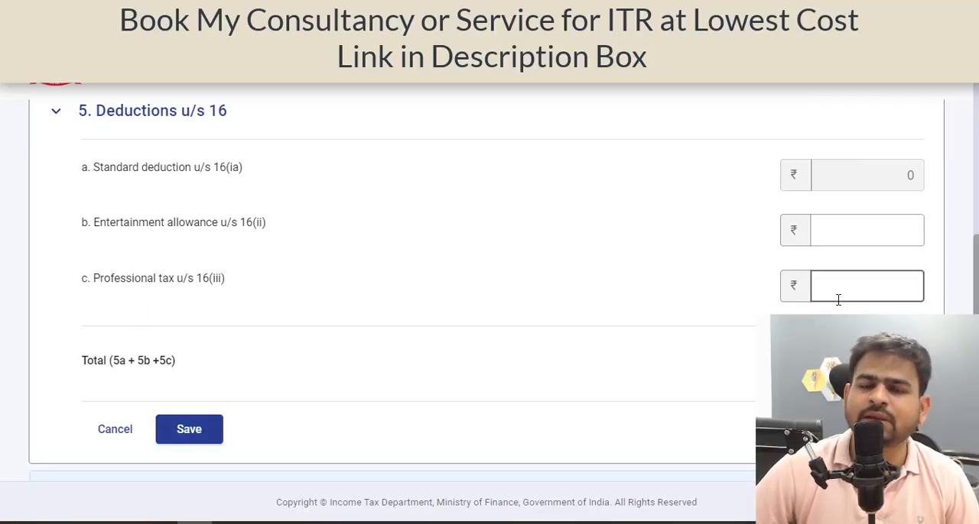
click(610, 360)
scroll(610, 361, down, 2)
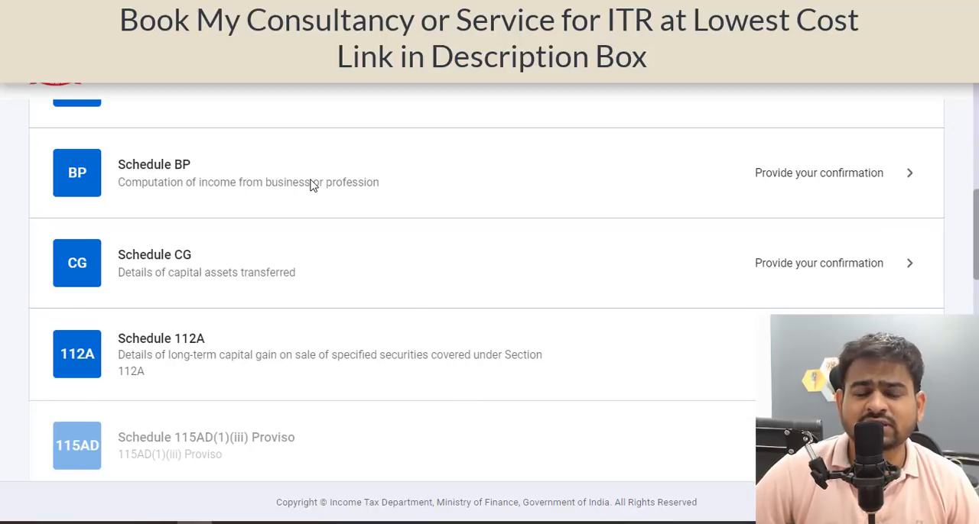
Open Schedule Other Sources and review the dividend and interest entries in the income chargeable at normal rates.
scroll(318, 182, down, 1)
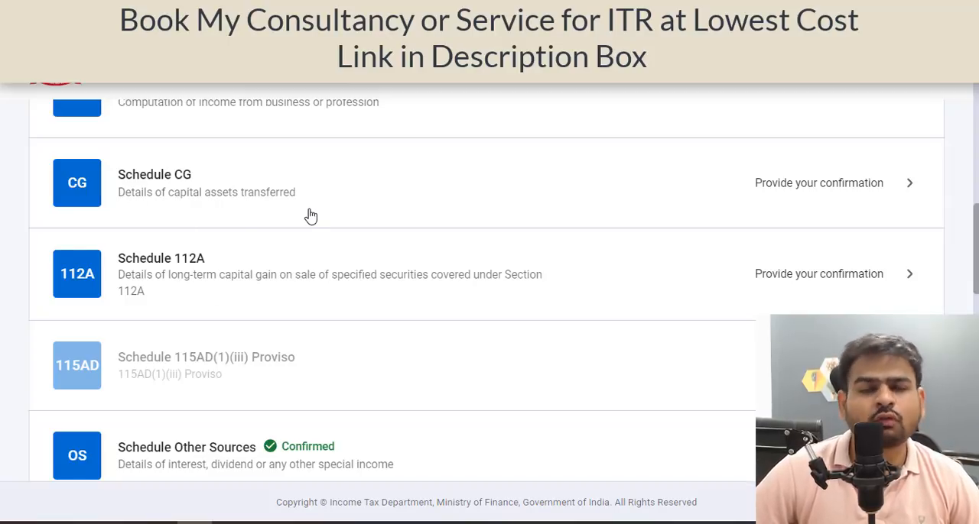
scroll(247, 321, down, 3)
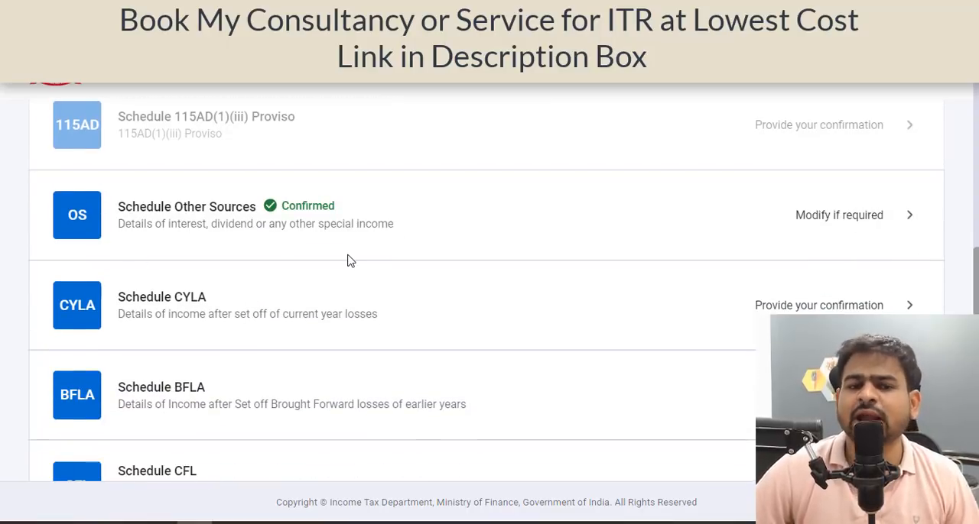
click(348, 258)
click(349, 260)
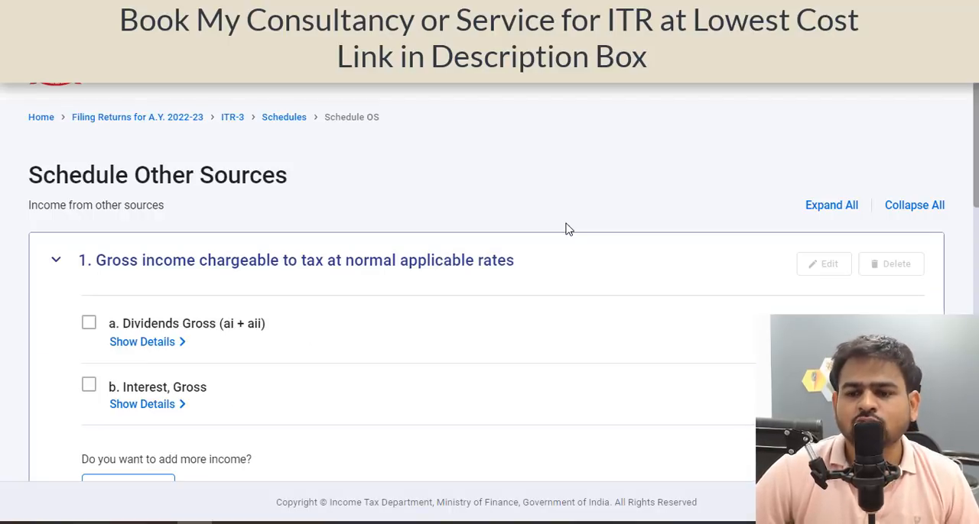
scroll(935, 240, down, 2)
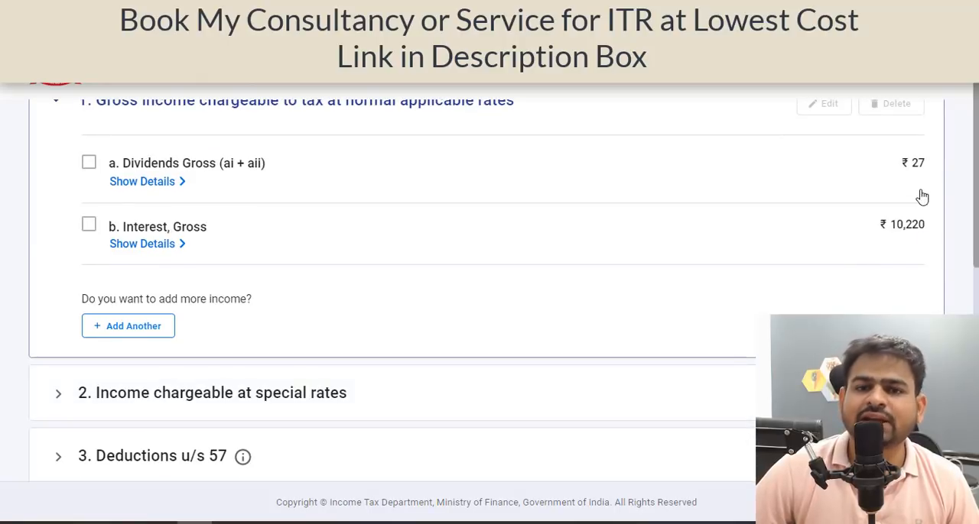
scroll(518, 320, down, 8)
scroll(518, 320, up, 9)
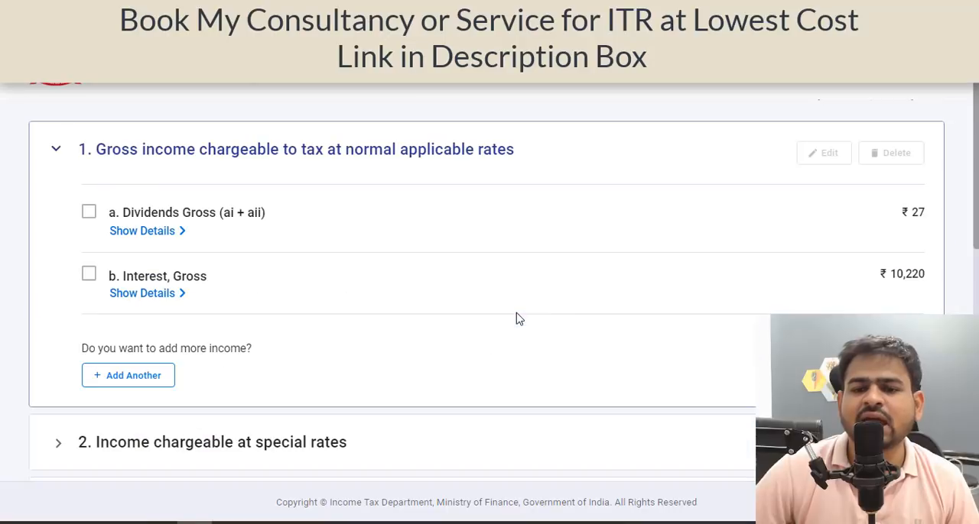
Expand the information about accrual or receipt of income from Other Sources and examine the dividend income rows.
scroll(262, 234, down, 8)
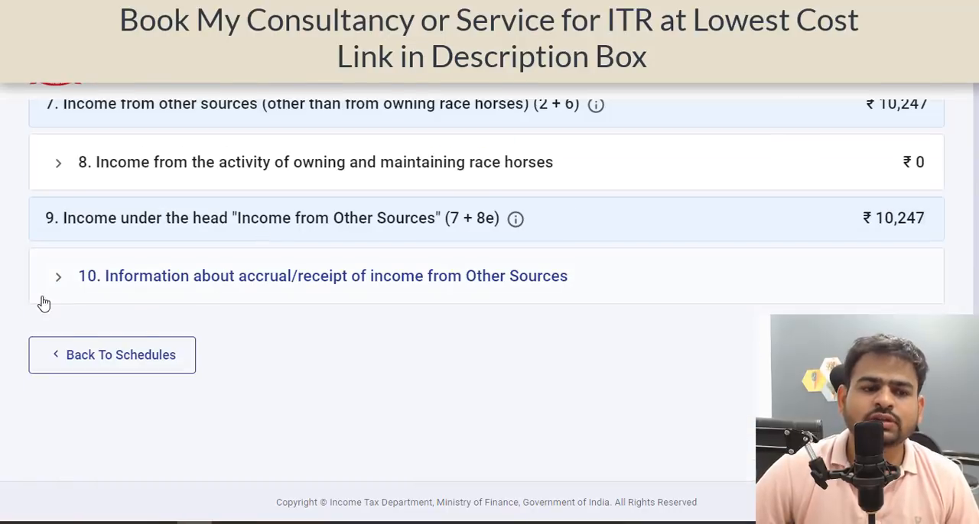
click(140, 295)
scroll(142, 298, down, 4)
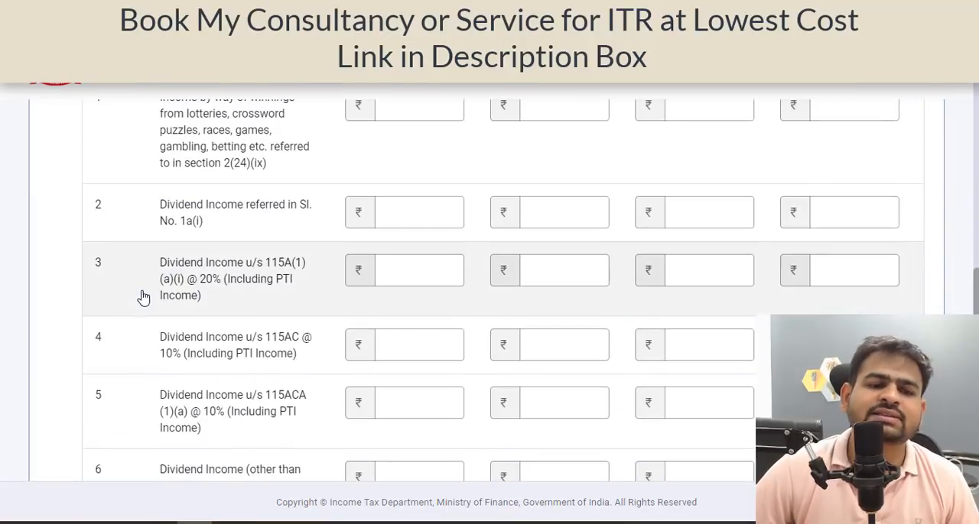
click(401, 214)
scroll(401, 214, up, 15)
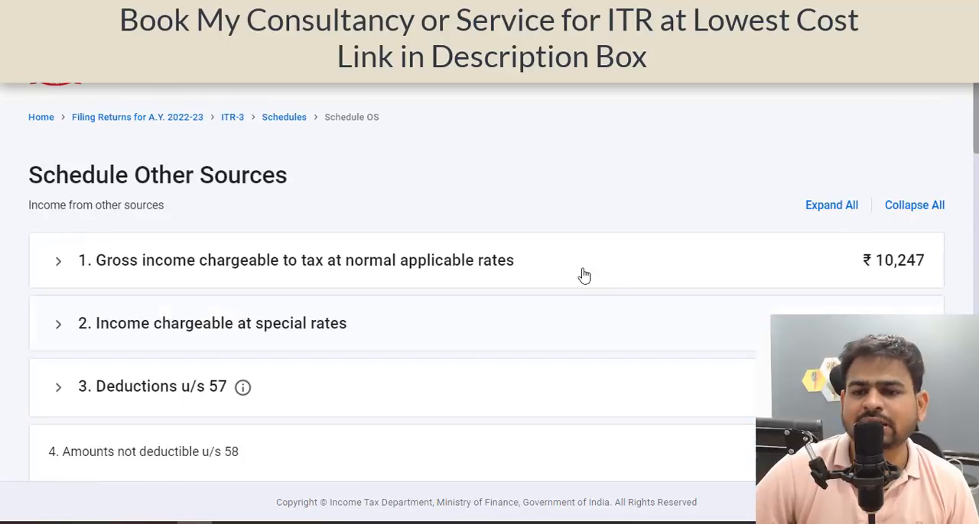
Recheck the gross income section and go to the Upto 15/6 field for dividend income referred in Sl. No. 1a(i).
click(700, 286)
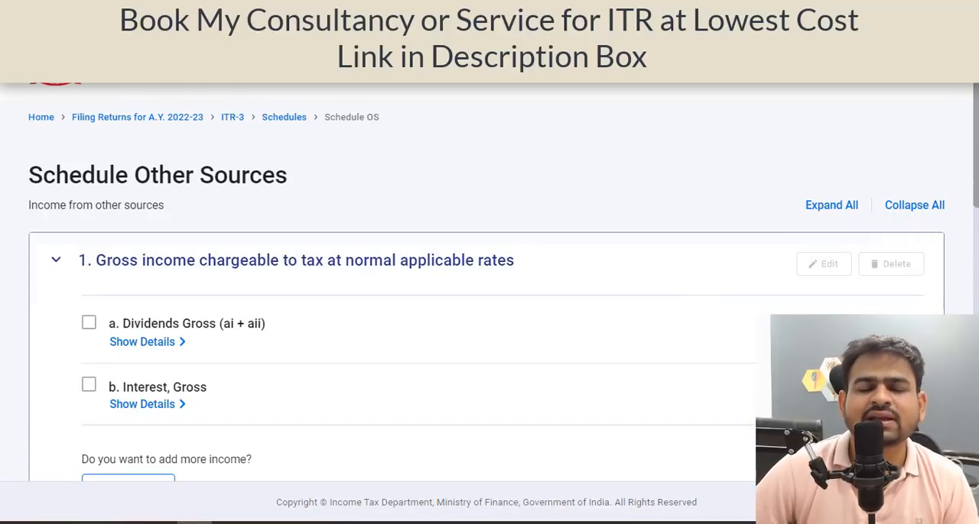
scroll(290, 332, down, 15)
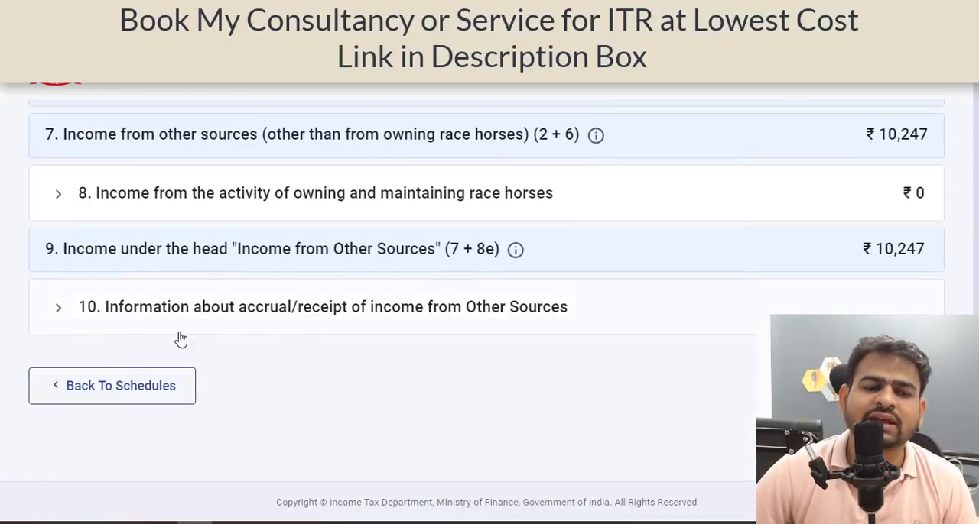
click(198, 325)
scroll(237, 350, down, 3)
click(448, 326)
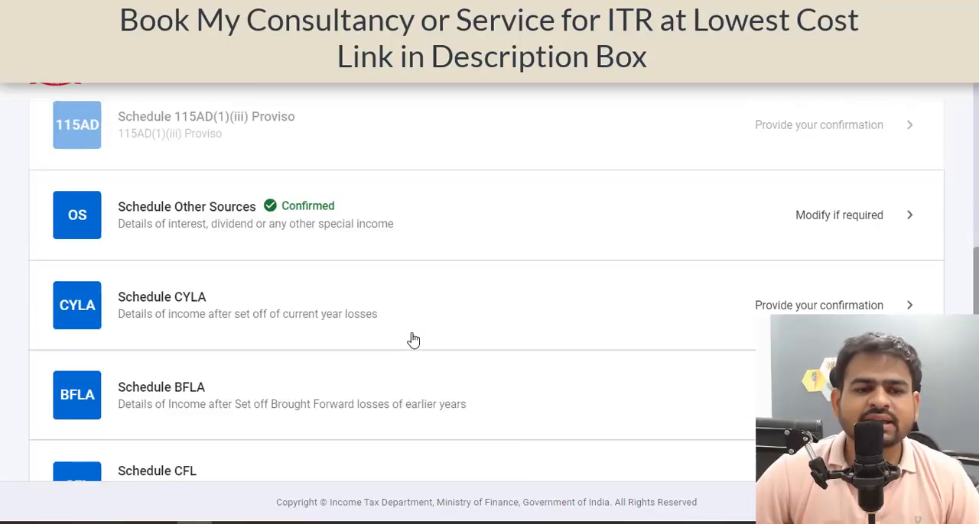
Return to the schedules list and look through Schedules CYLA, BFLA and CFL down to Schedule VIA.
scroll(413, 341, down, 1)
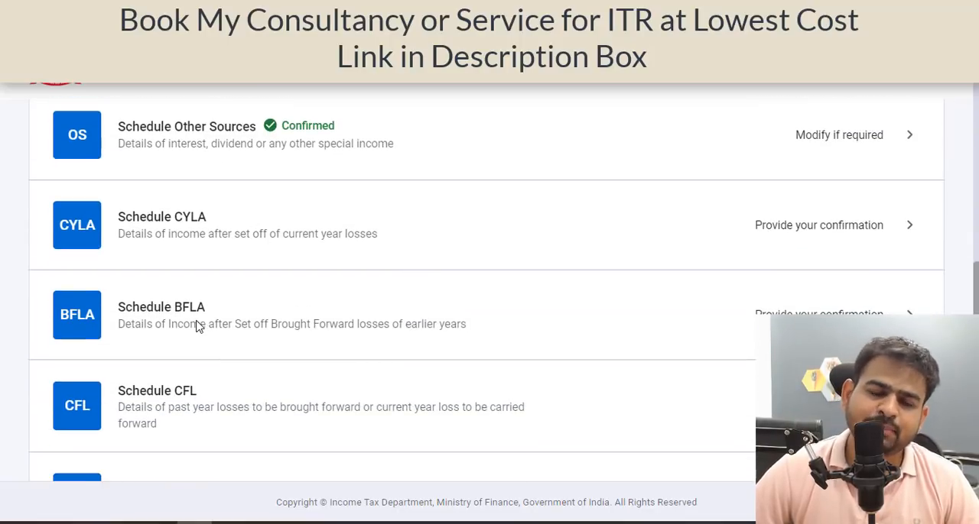
scroll(274, 327, down, 2)
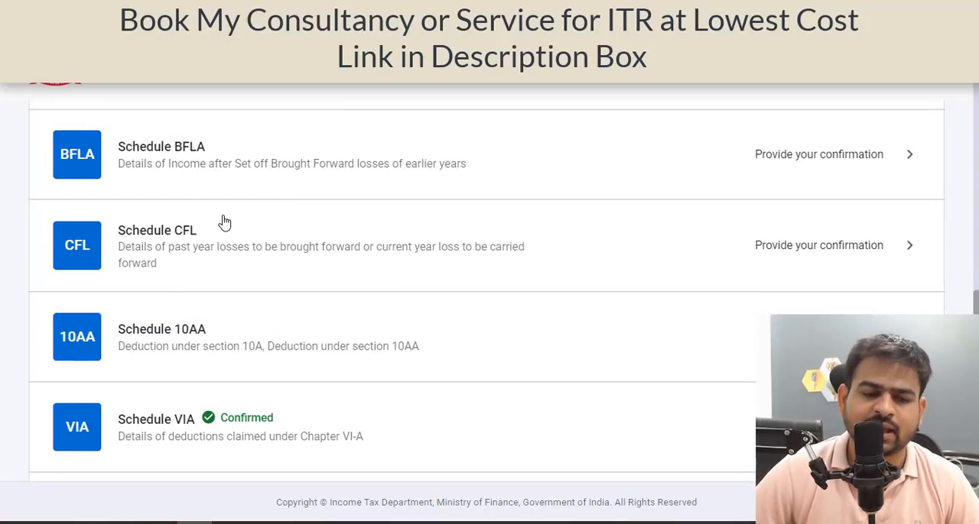
scroll(221, 221, down, 3)
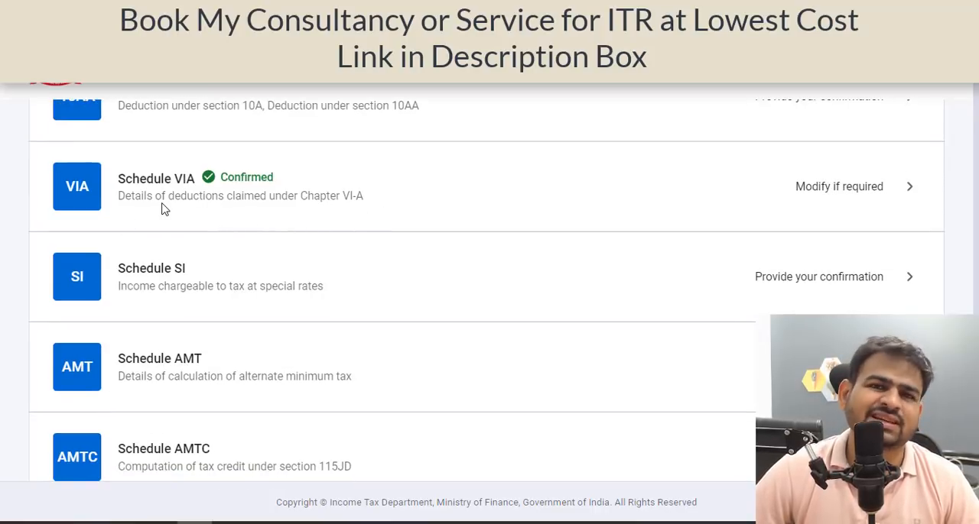
Open Schedule VI-A, start another Part B deduction under section 80C and go to its amount field.
click(809, 202)
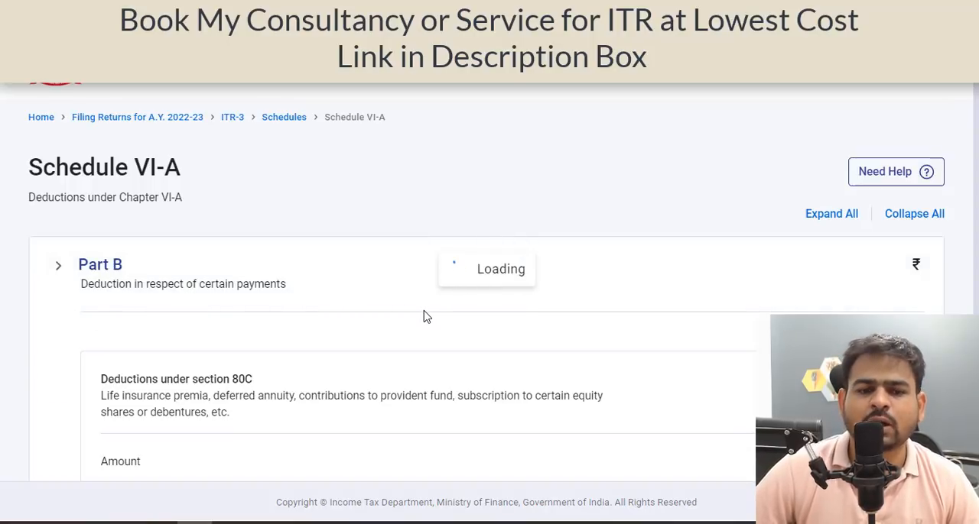
scroll(423, 318, down, 3)
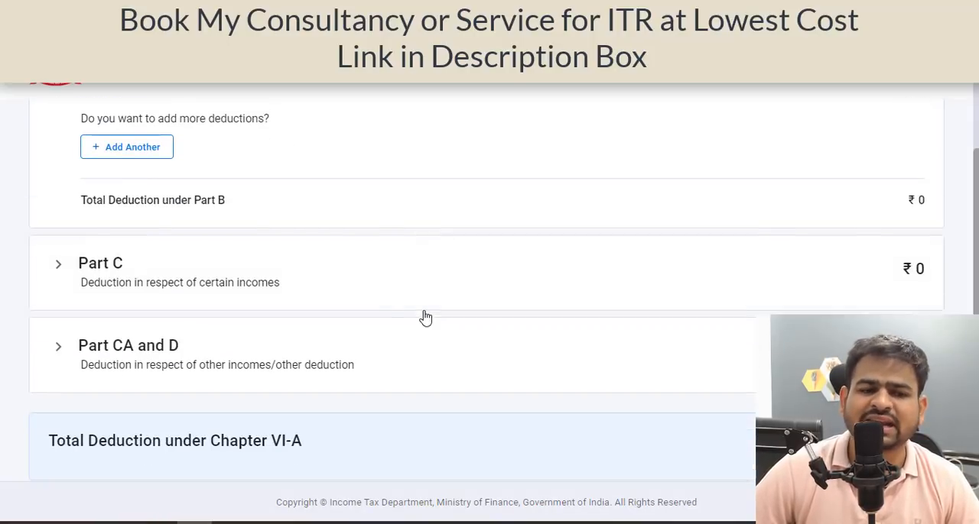
click(157, 162)
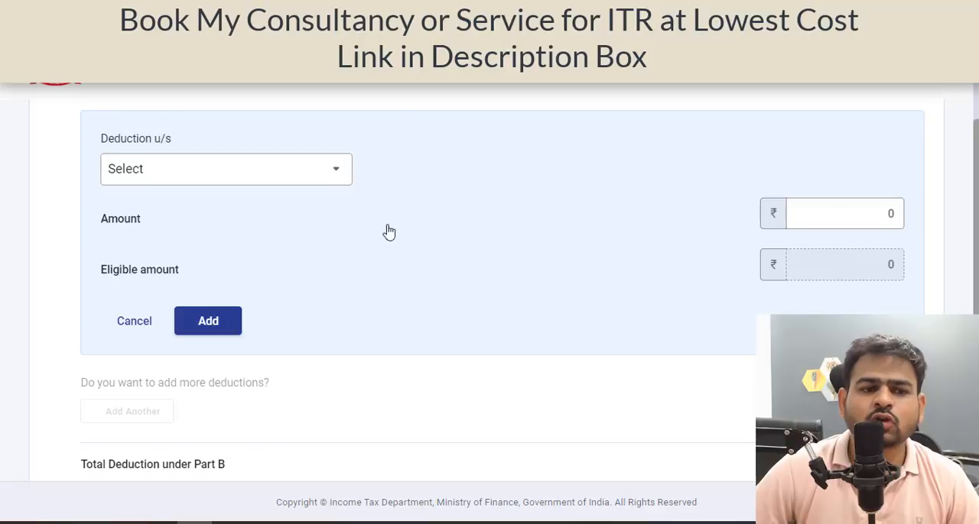
click(256, 185)
click(169, 278)
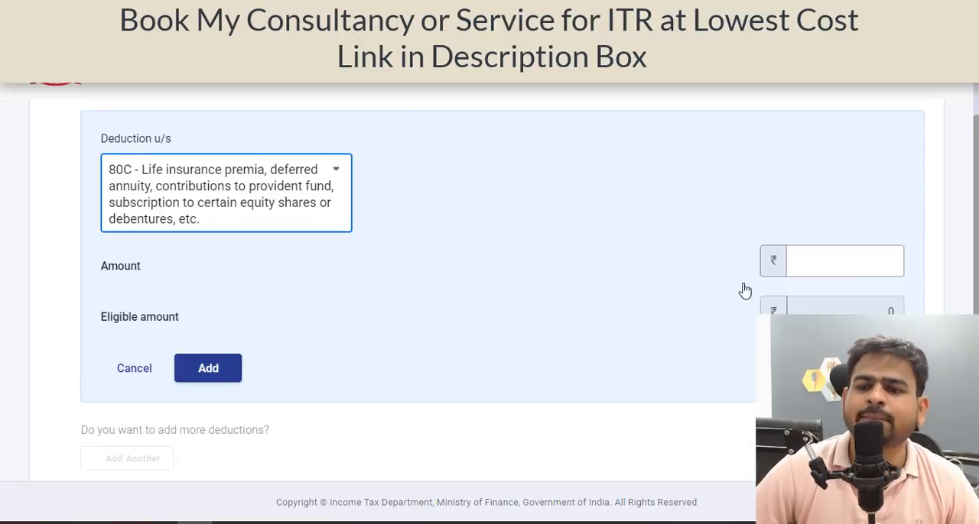
click(863, 253)
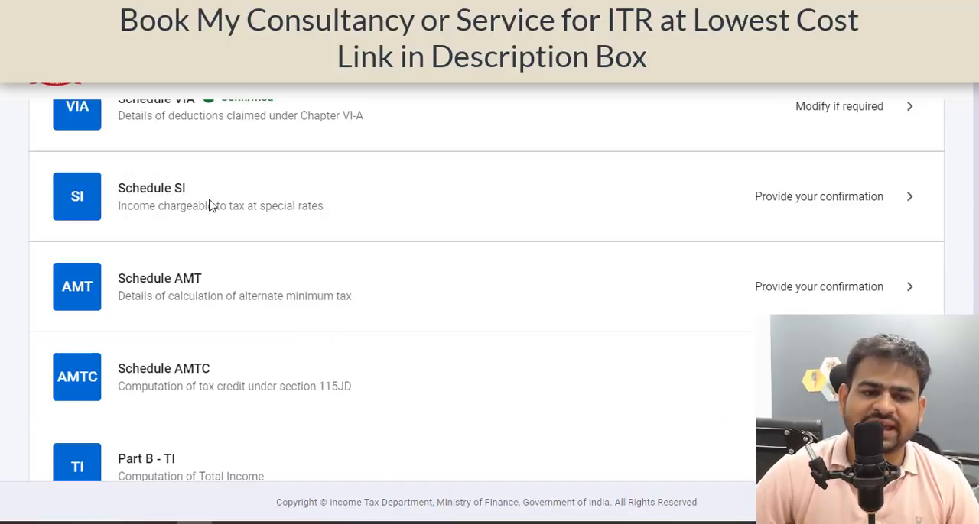
Open Part B - TI, go through the computation of total income and confirm it.
scroll(197, 298, down, 2)
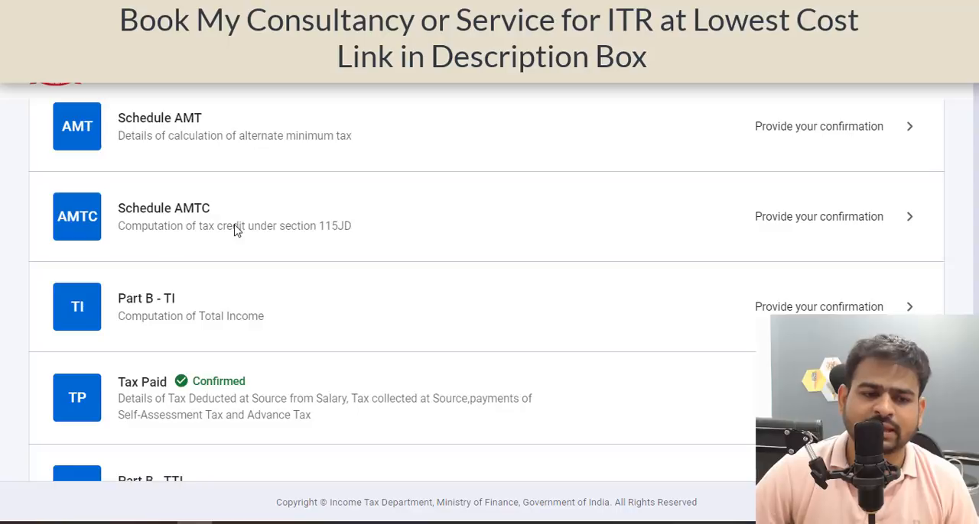
scroll(233, 226, down, 1)
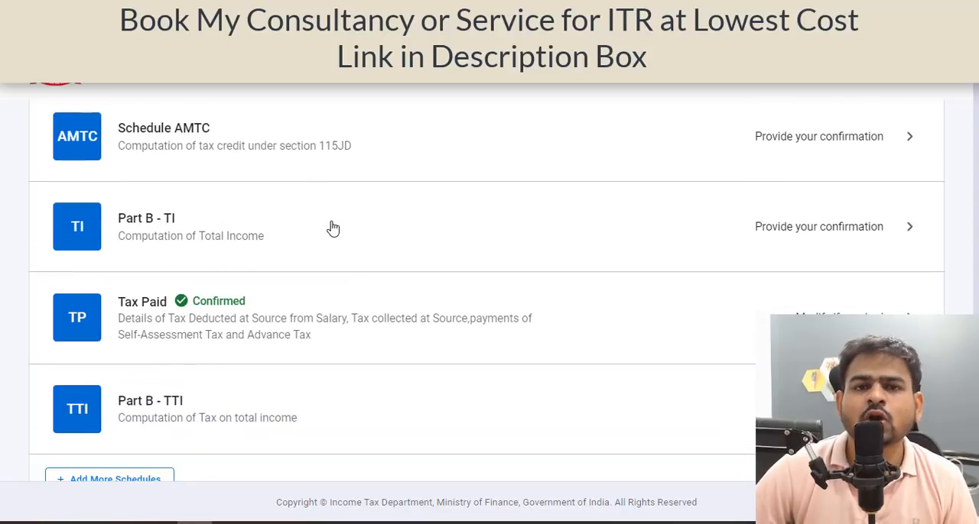
click(762, 229)
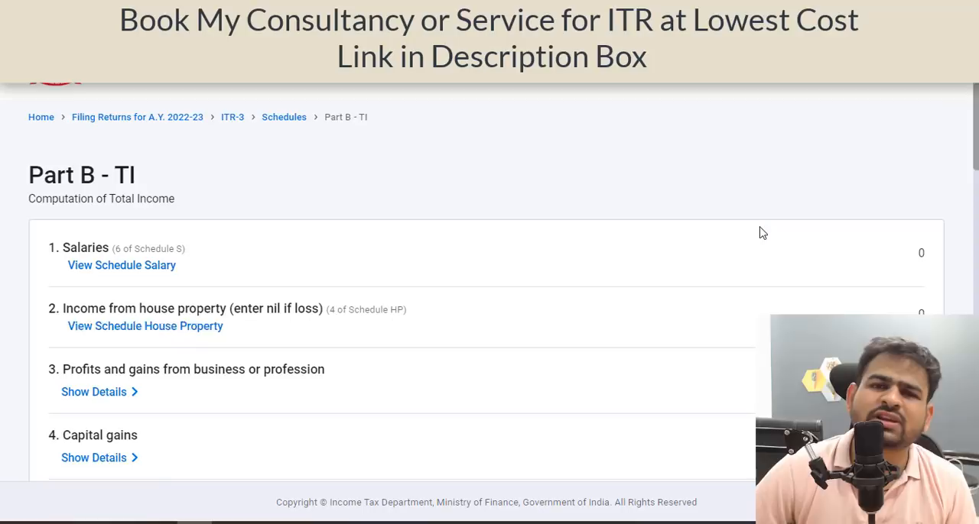
scroll(757, 253, down, 10)
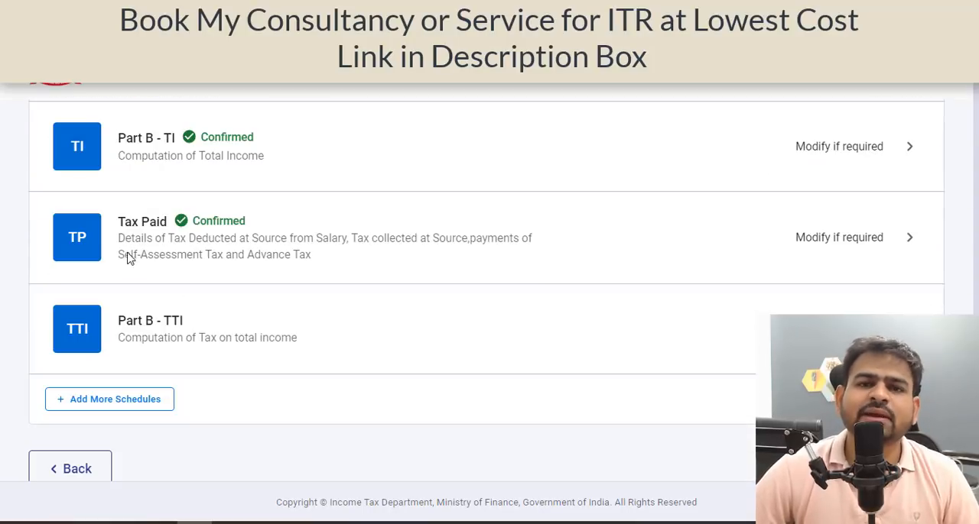
Open the Tax Paid schedule and review the TDS 1 salary section and the TDS 2 income section.
click(653, 256)
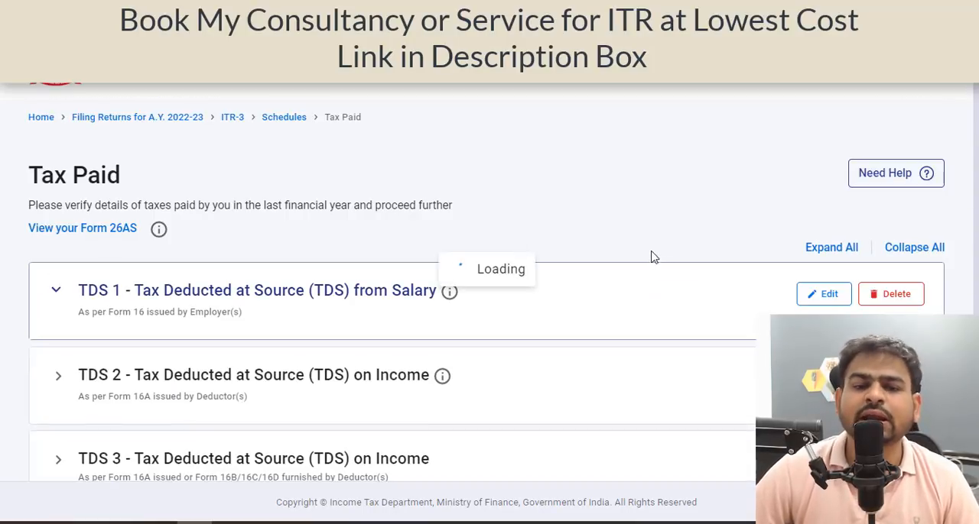
scroll(647, 260, down, 3)
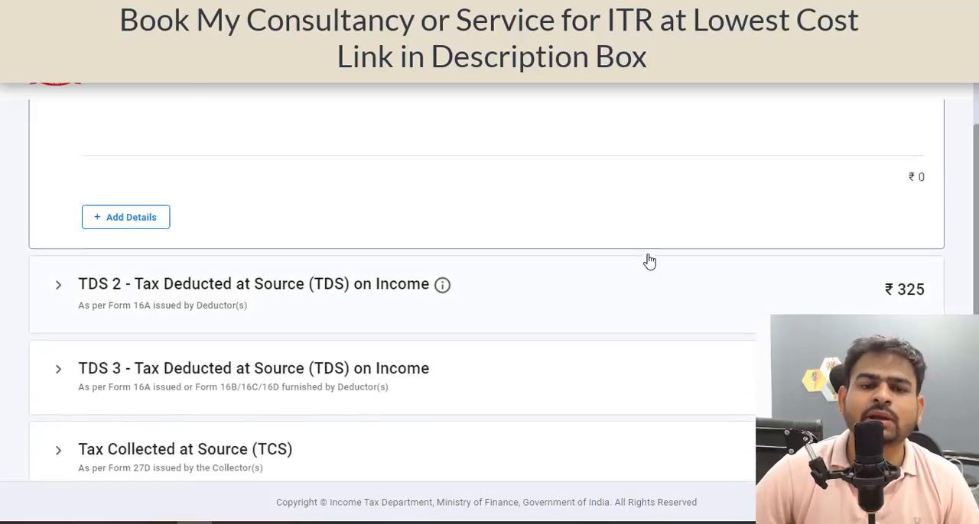
scroll(639, 261, up, 1)
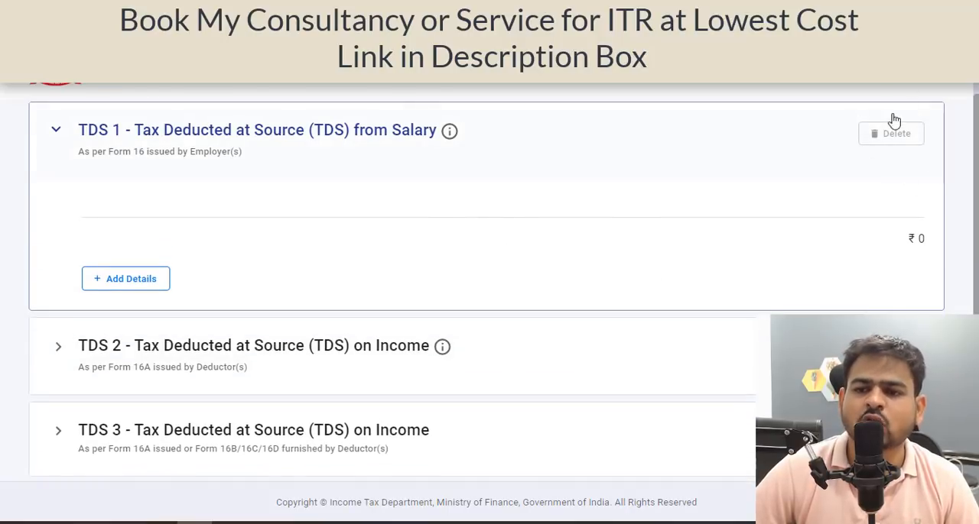
click(835, 162)
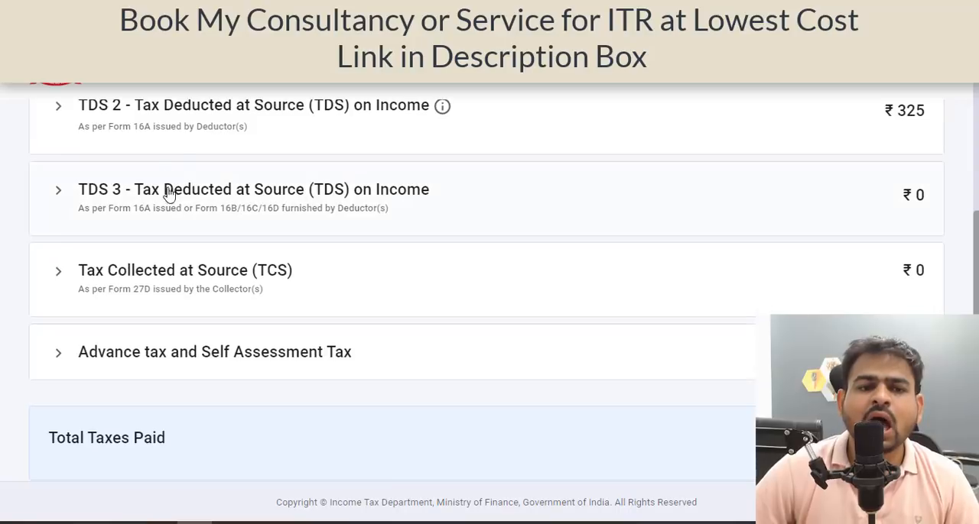
click(183, 153)
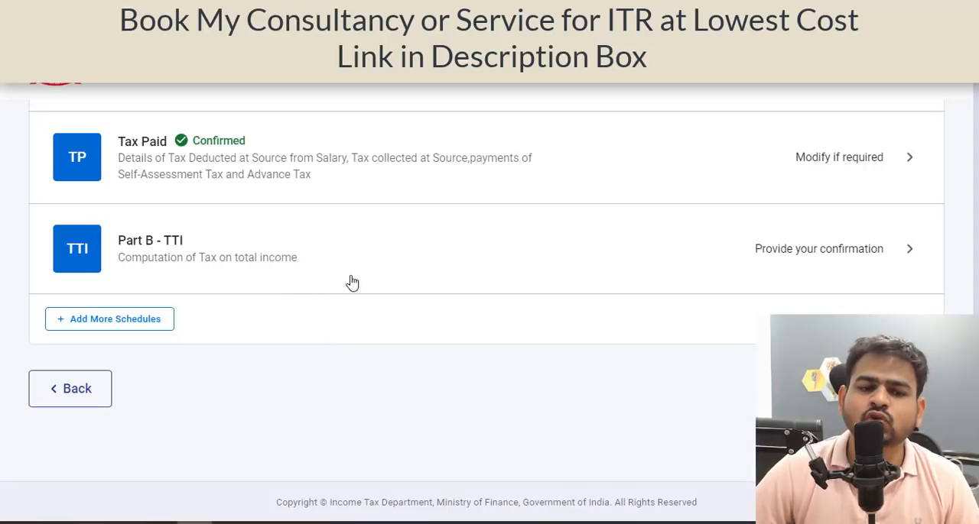
Open Part B - TTI and examine the tax liability computation, taxes paid, amount payable and refund rows.
click(332, 304)
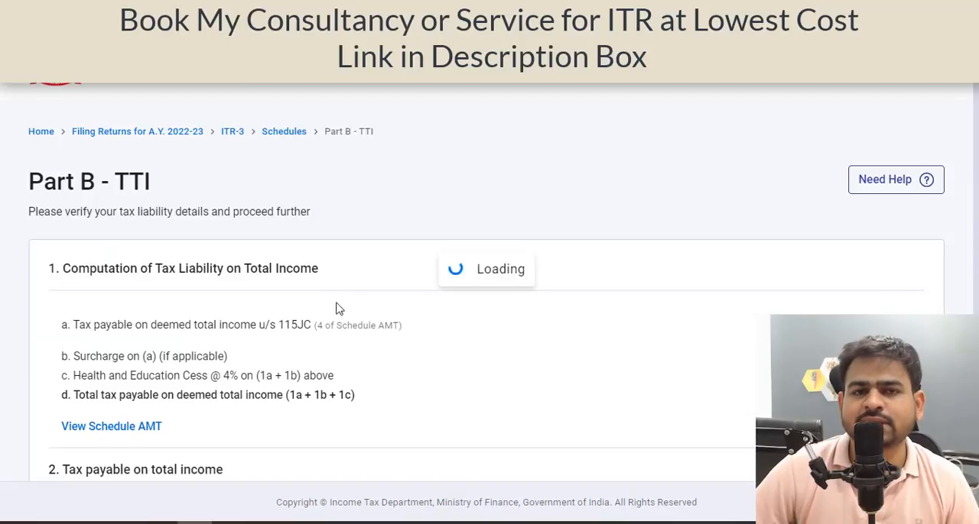
scroll(334, 309, down, 5)
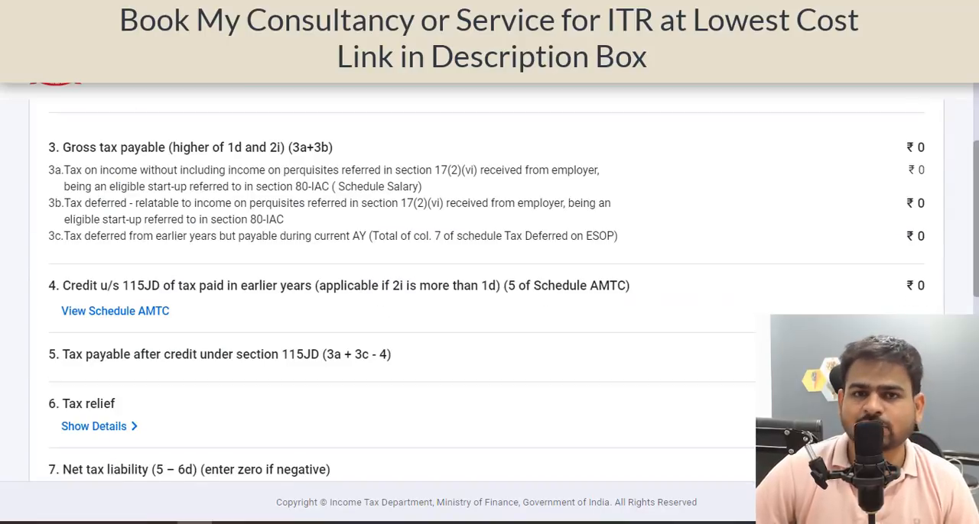
scroll(333, 310, down, 5)
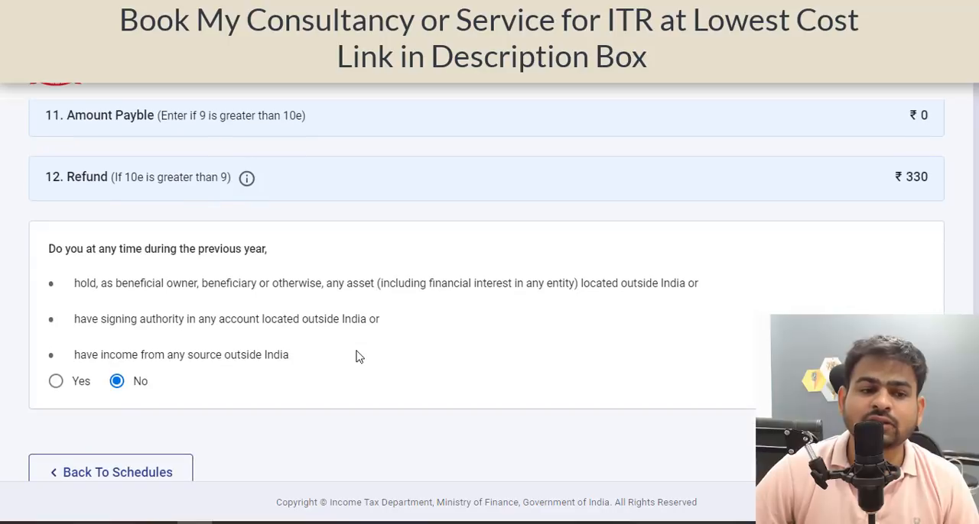
scroll(354, 356, down, 3)
drag(44, 178, 215, 186)
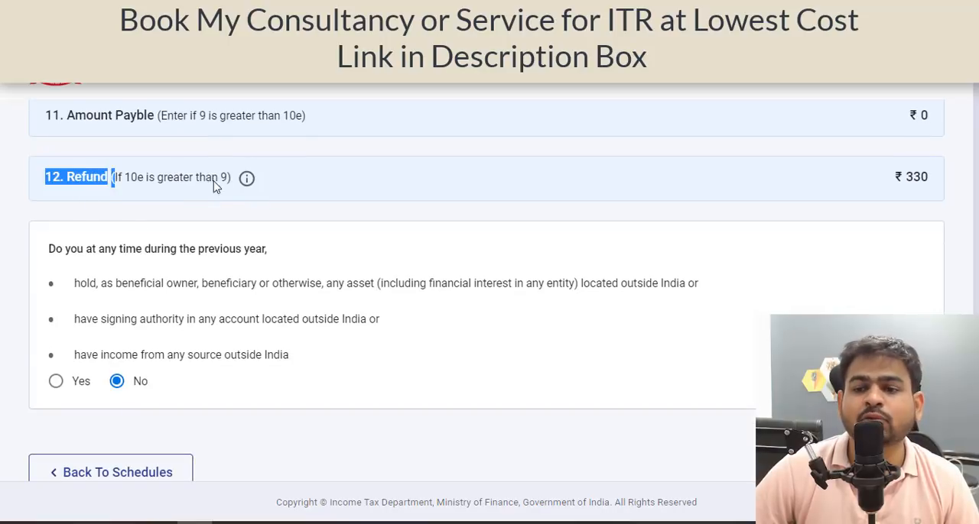
click(937, 186)
scroll(831, 240, up, 2)
drag(44, 275, 804, 295)
click(804, 294)
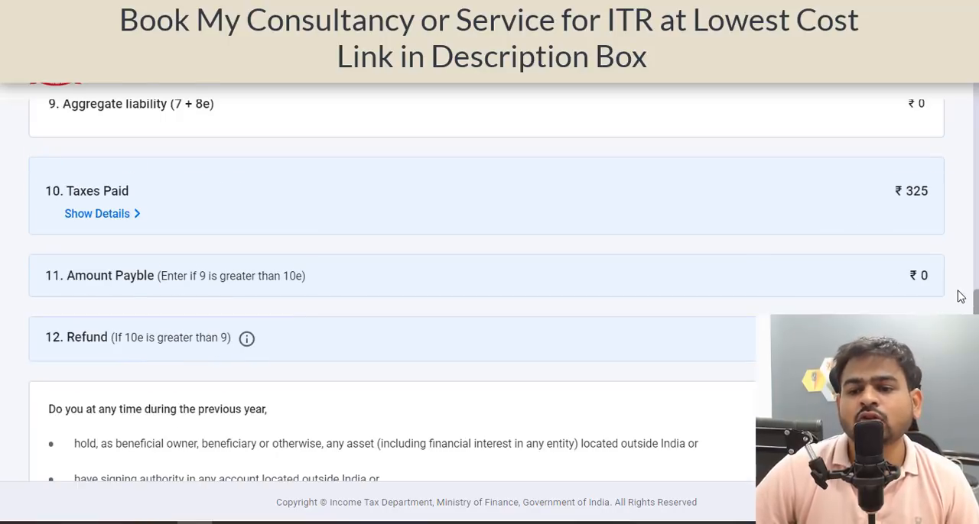